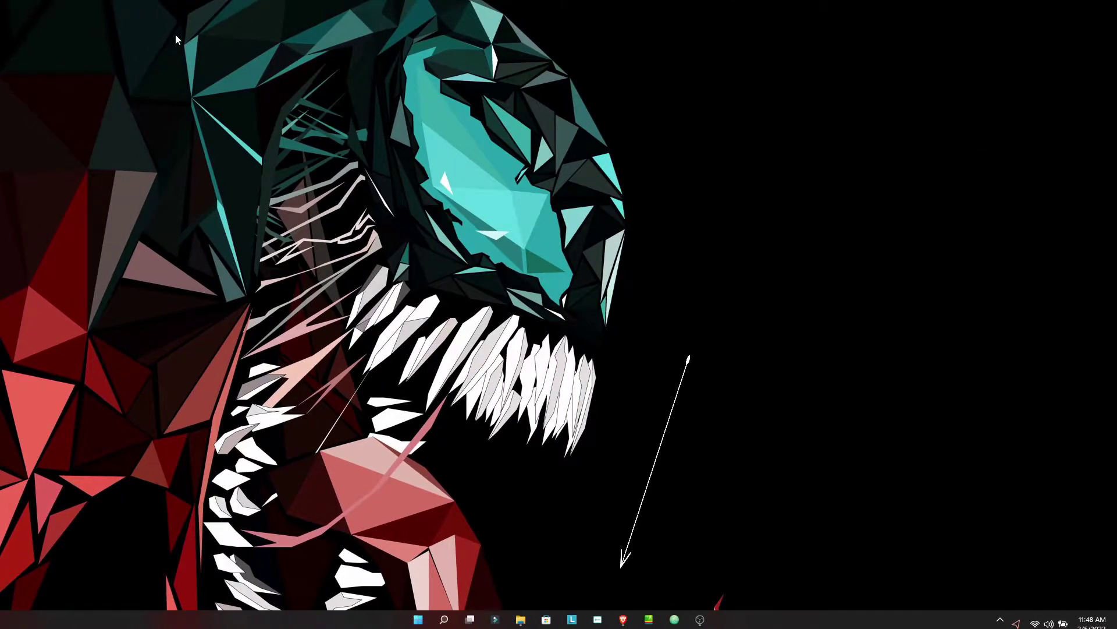
Step: Show the desktop icons from the desktop's View menu, then hide them again
{"action": "right_click", "coordinate": [445, 70]}
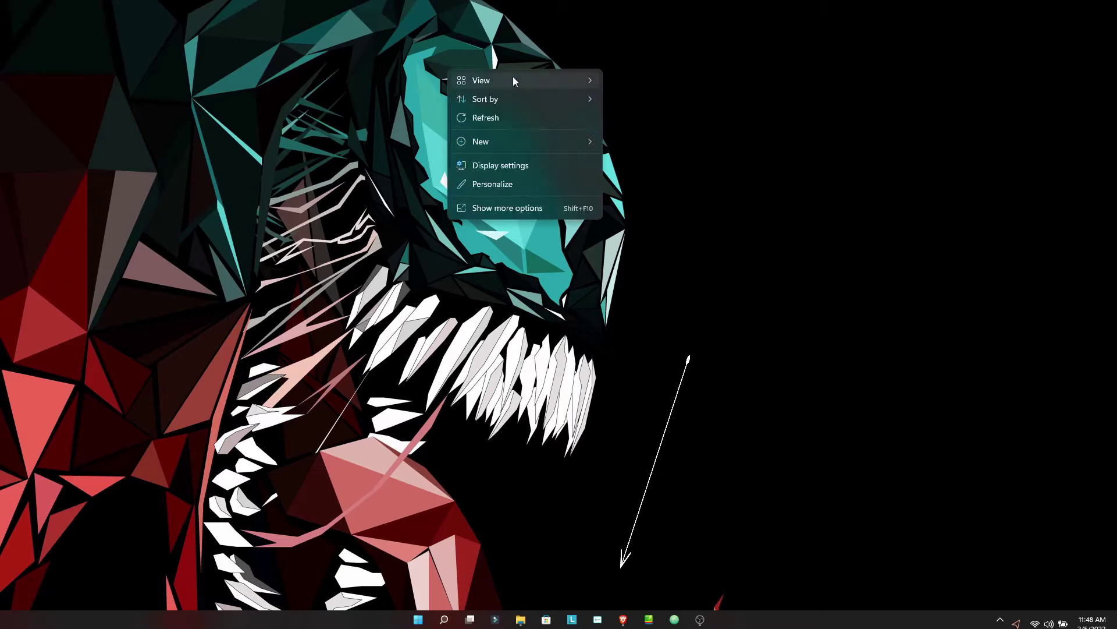
{"action": "mouse_move", "coordinate": [513, 80]}
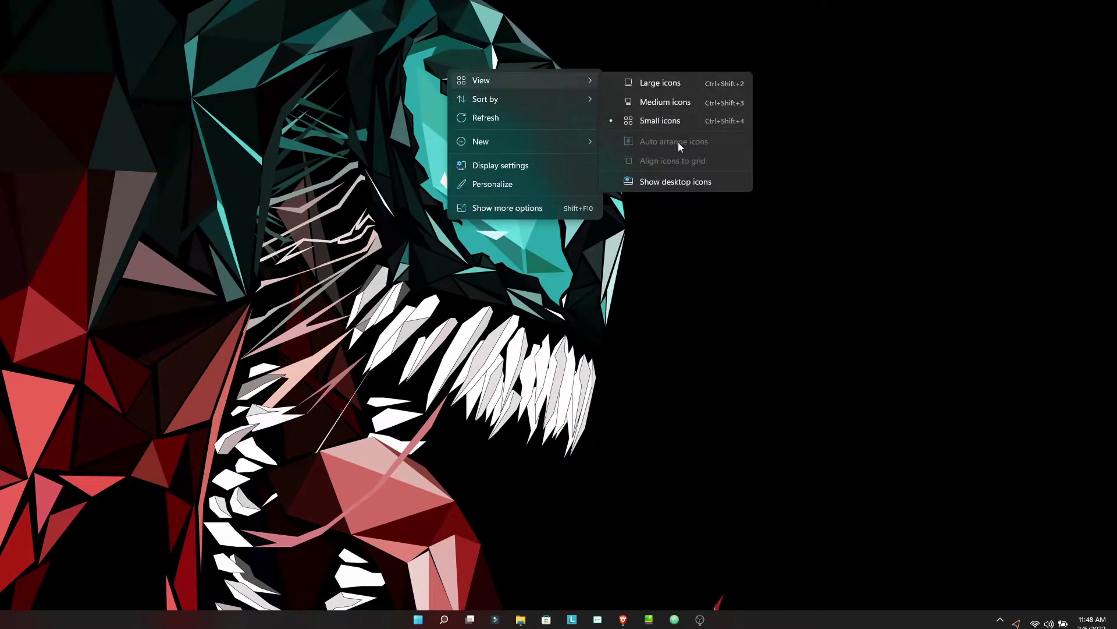
{"action": "left_click", "coordinate": [679, 182]}
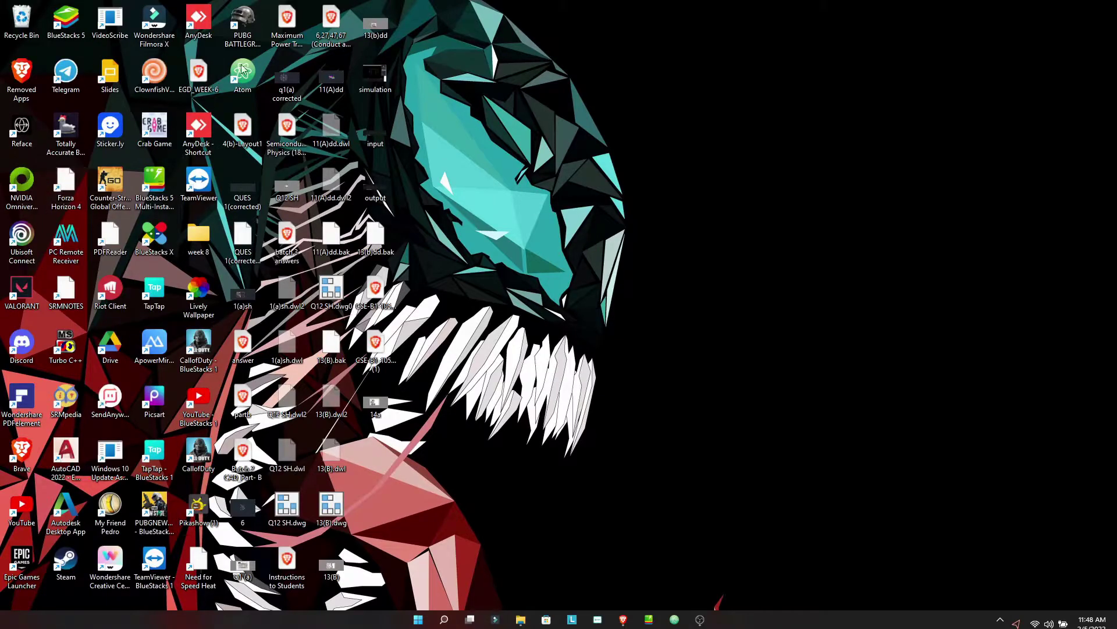
{"action": "right_click", "coordinate": [511, 95]}
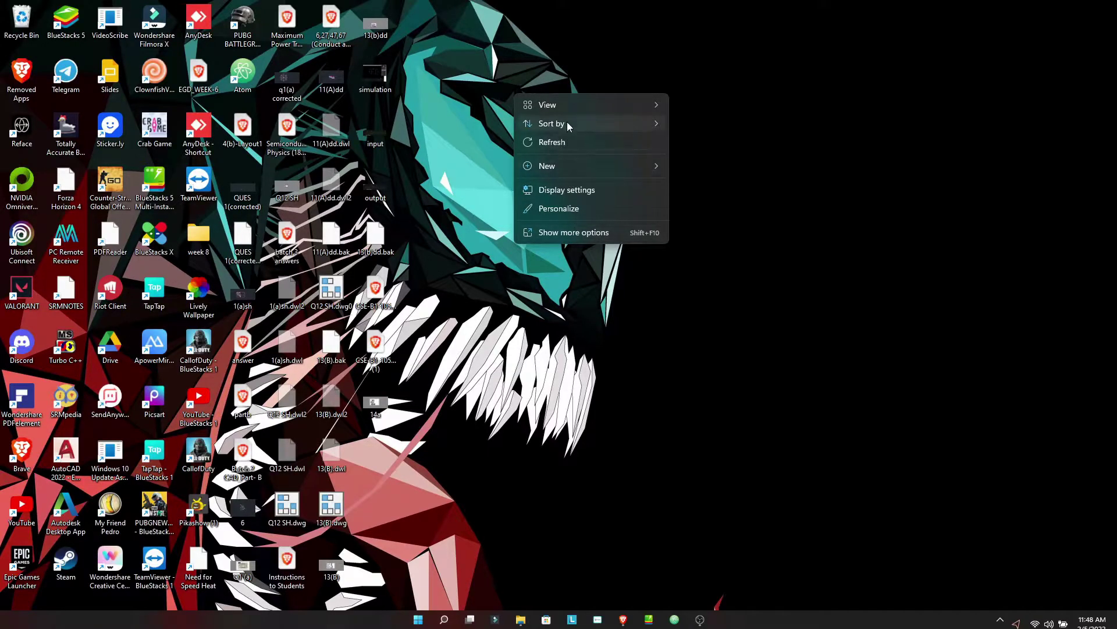
{"action": "mouse_move", "coordinate": [577, 101]}
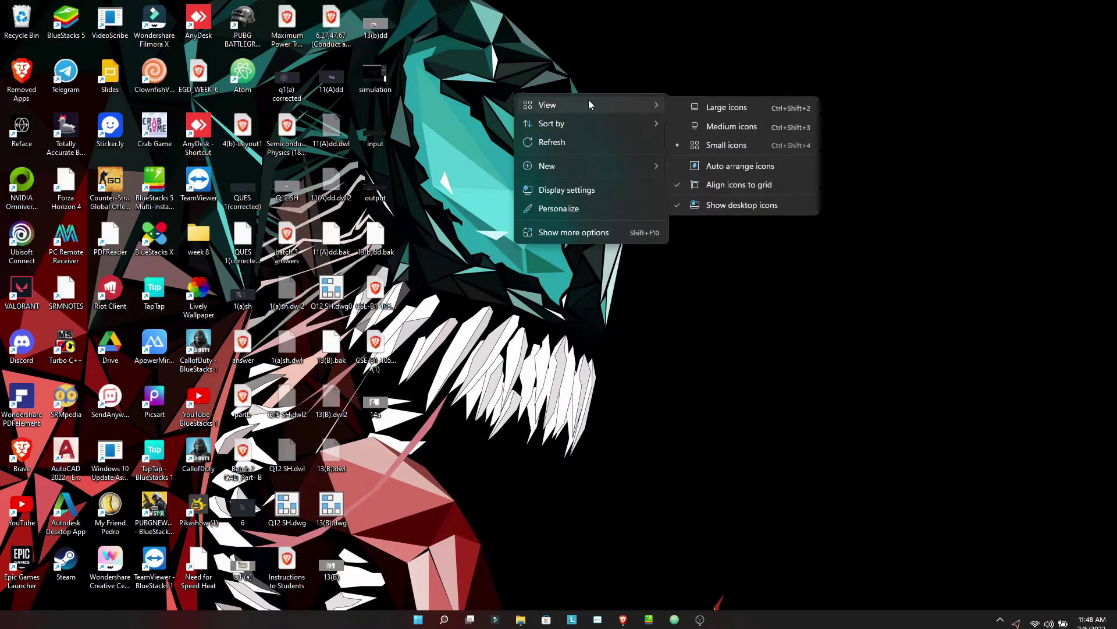
{"action": "left_click", "coordinate": [760, 206]}
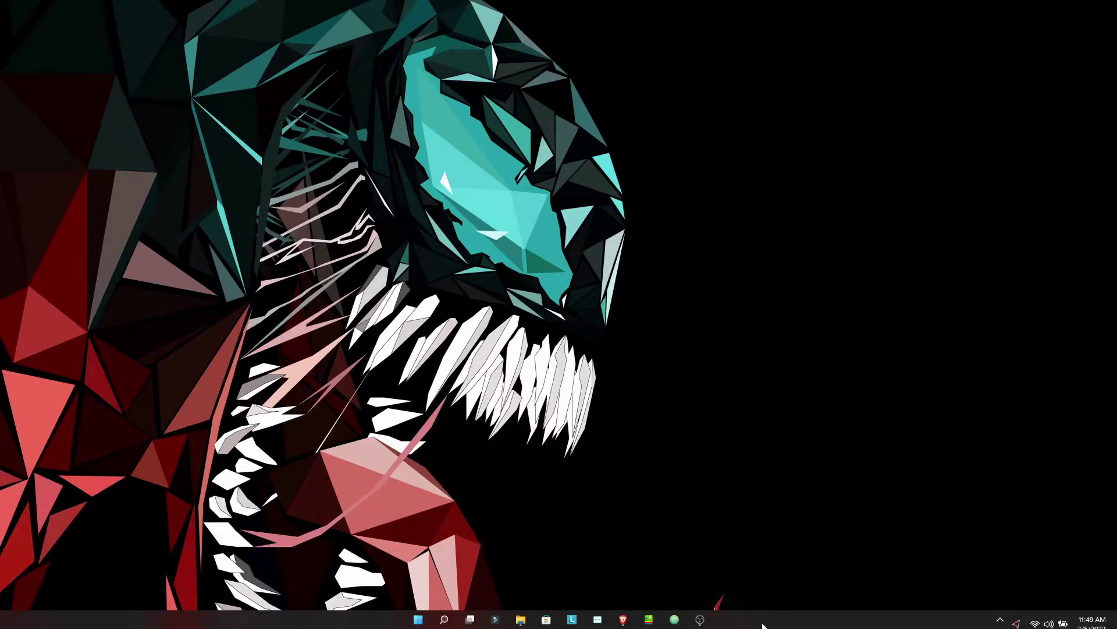
Step: Open the Taskbar settings page in Windows Settings, then minimize the window
{"action": "right_click", "coordinate": [790, 606]}
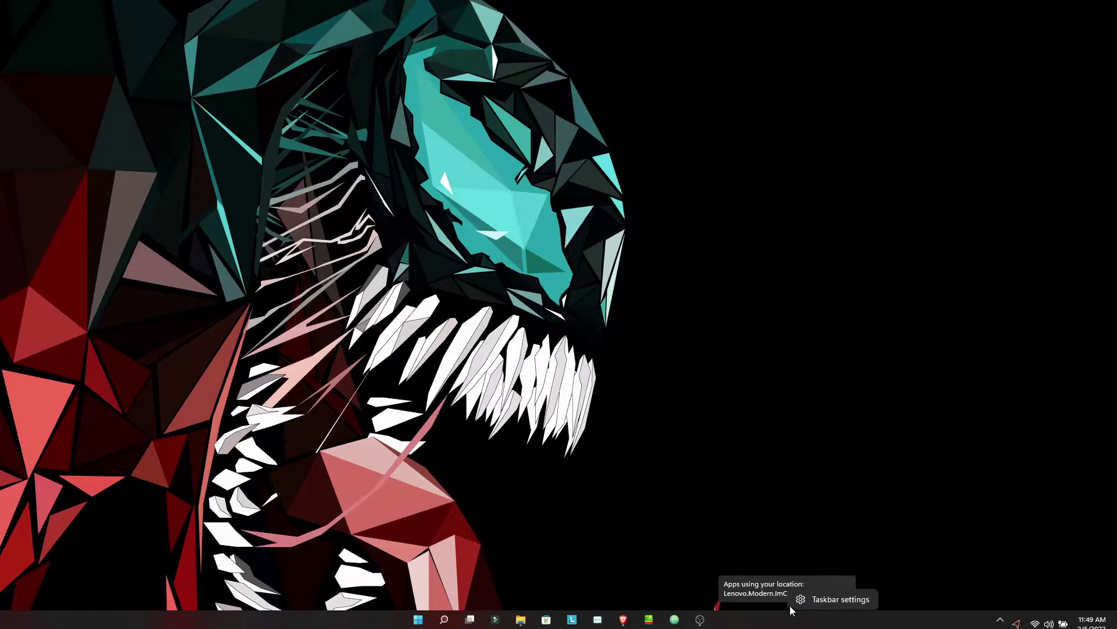
{"action": "left_click", "coordinate": [821, 602]}
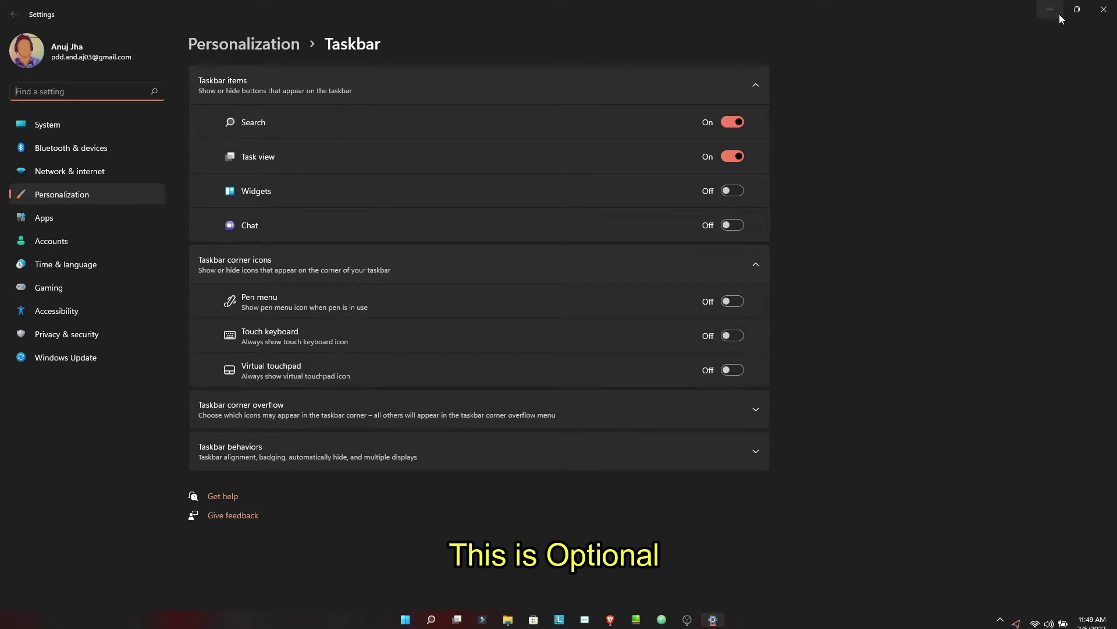
{"action": "left_click", "coordinate": [1060, 17]}
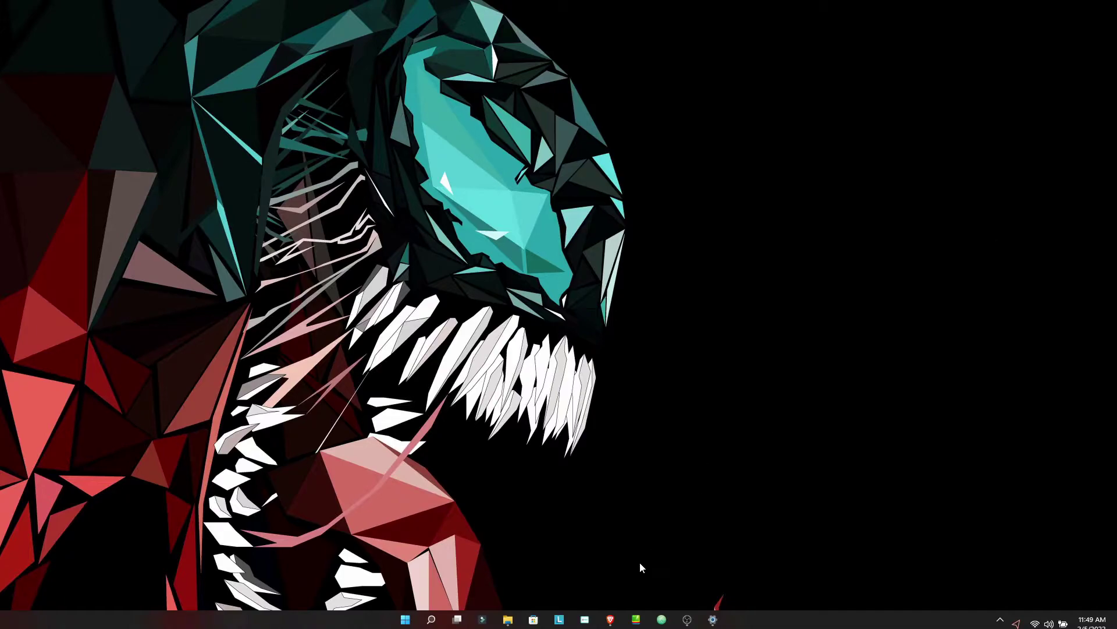
Step: Search 'lively wallpaper' in Brave and open the Lively Wallpaper project site
{"action": "left_click", "coordinate": [611, 619]}
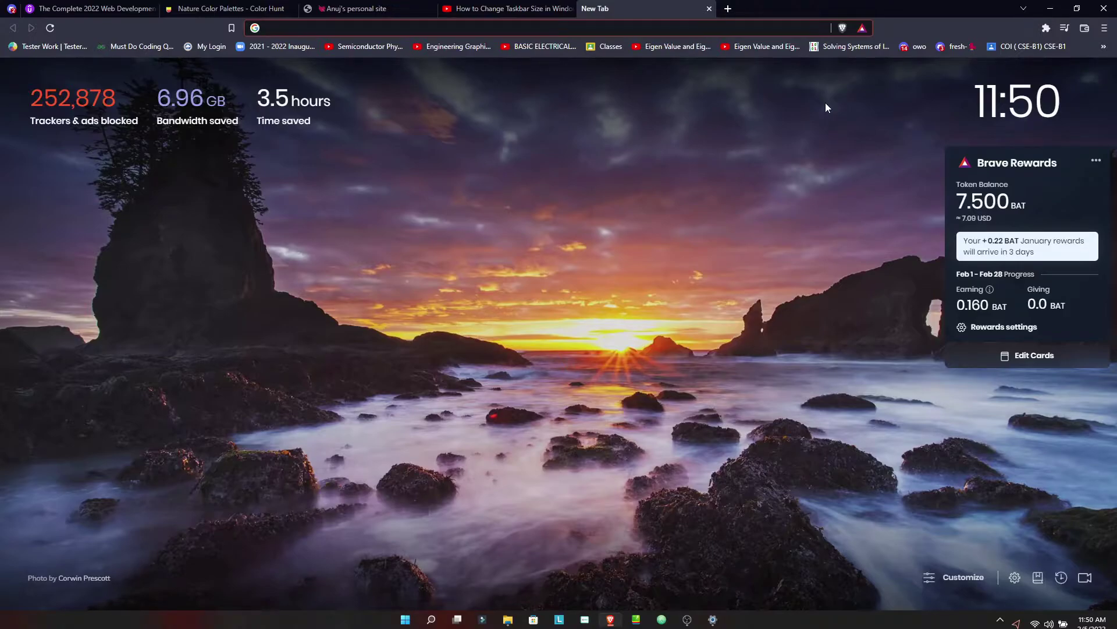
{"action": "type", "text": "lively"}
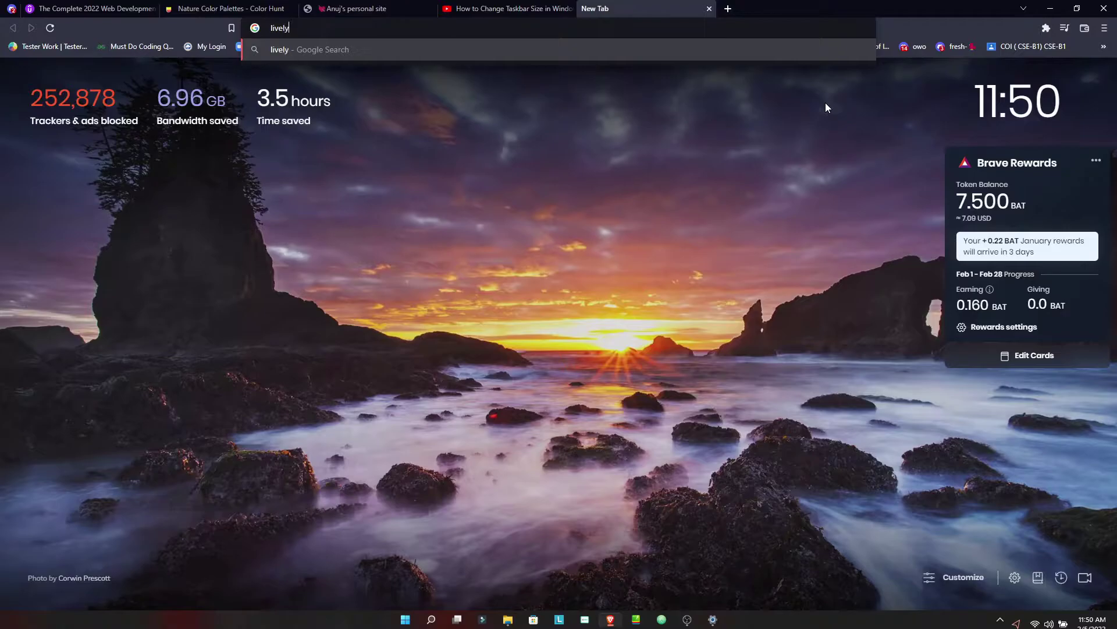
{"action": "type", "text": " wallpaper"}
{"action": "key", "text": "Return"}
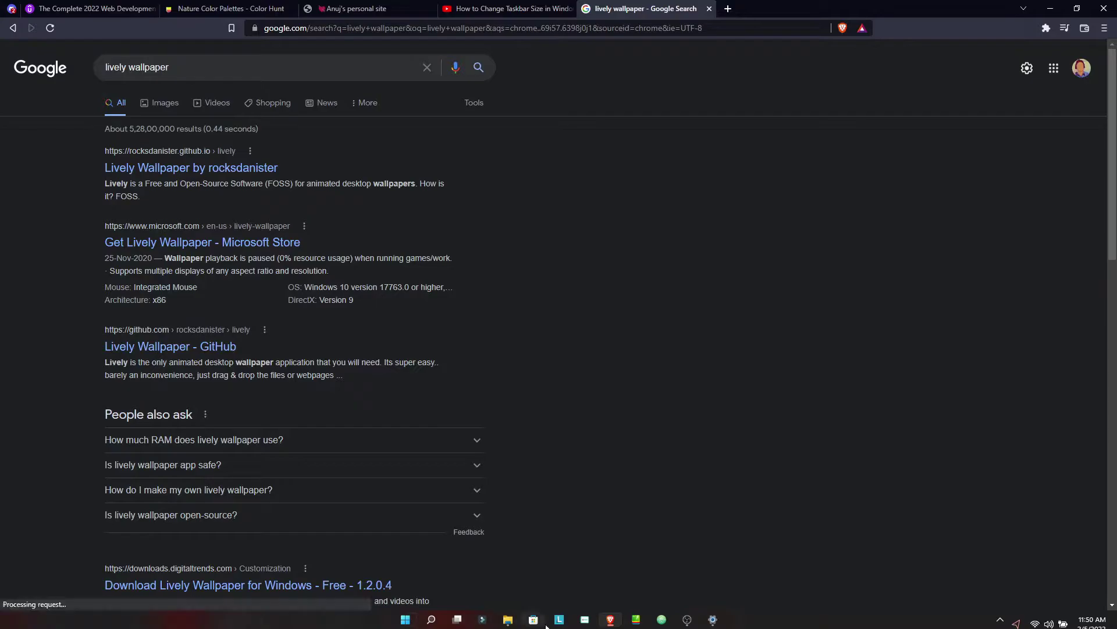
{"action": "left_click", "coordinate": [223, 171]}
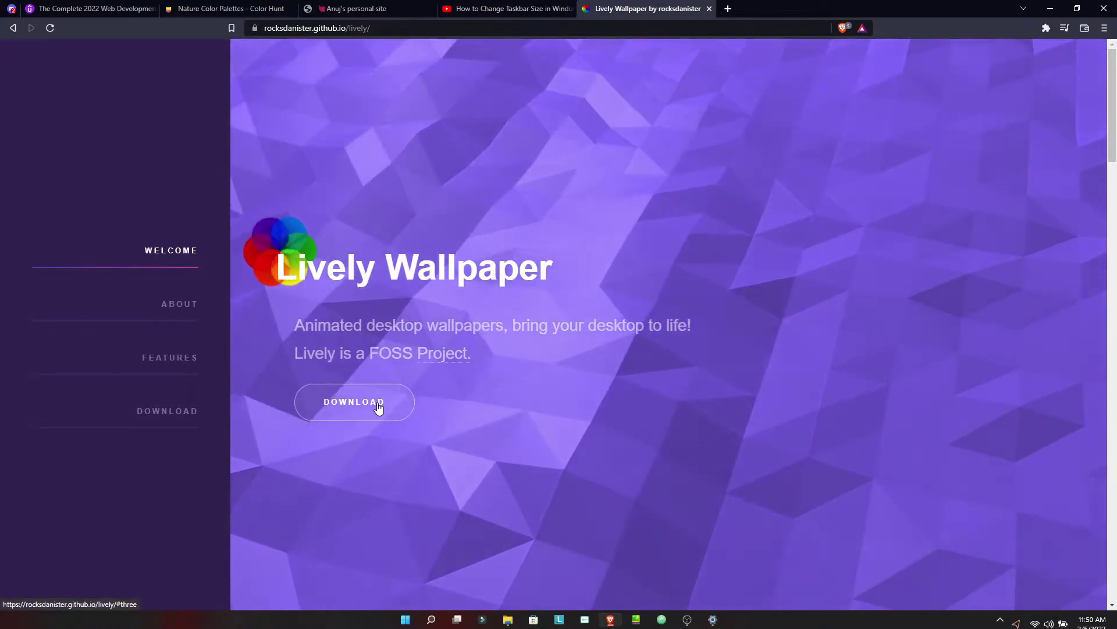
Step: Start downloading the Lively installer from the Download section, then cancel the save
{"action": "left_click", "coordinate": [379, 407]}
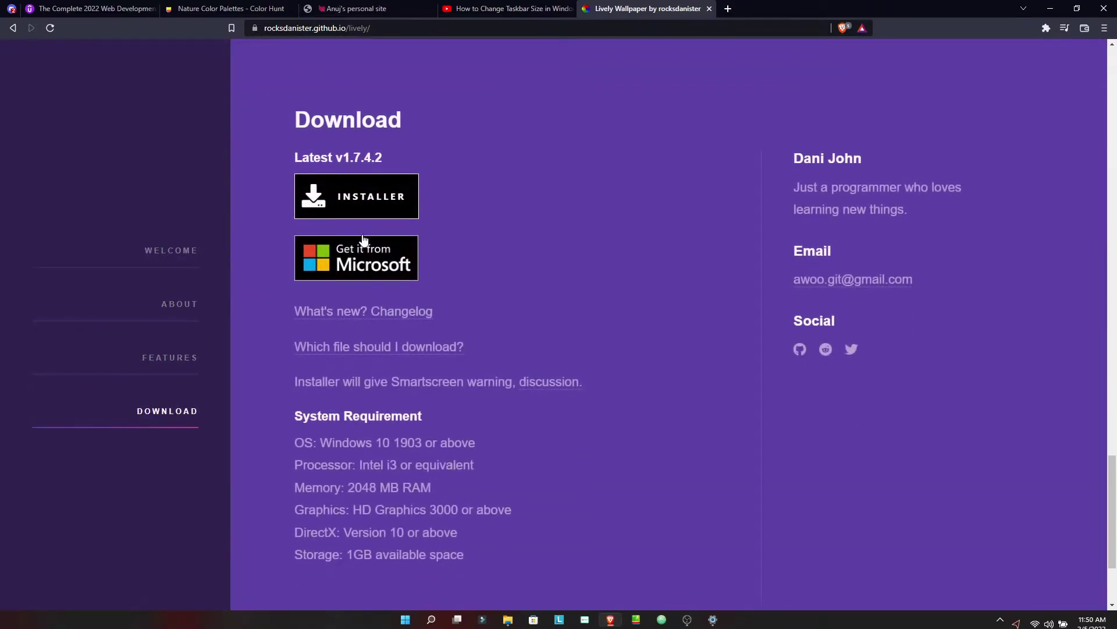
{"action": "left_click", "coordinate": [356, 197]}
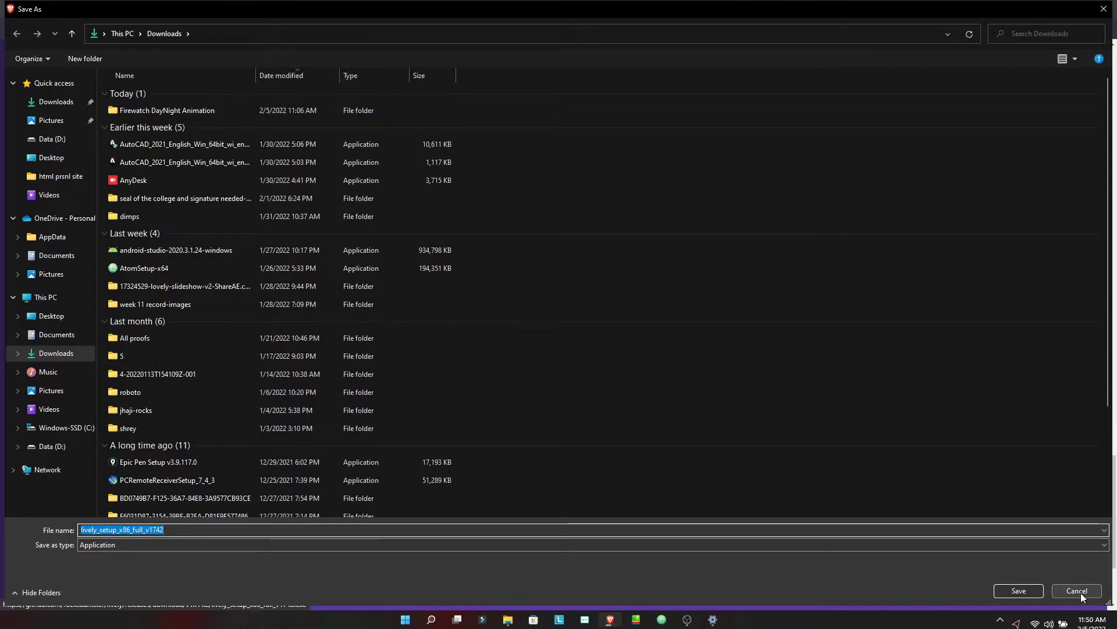
{"action": "left_click", "coordinate": [1081, 592]}
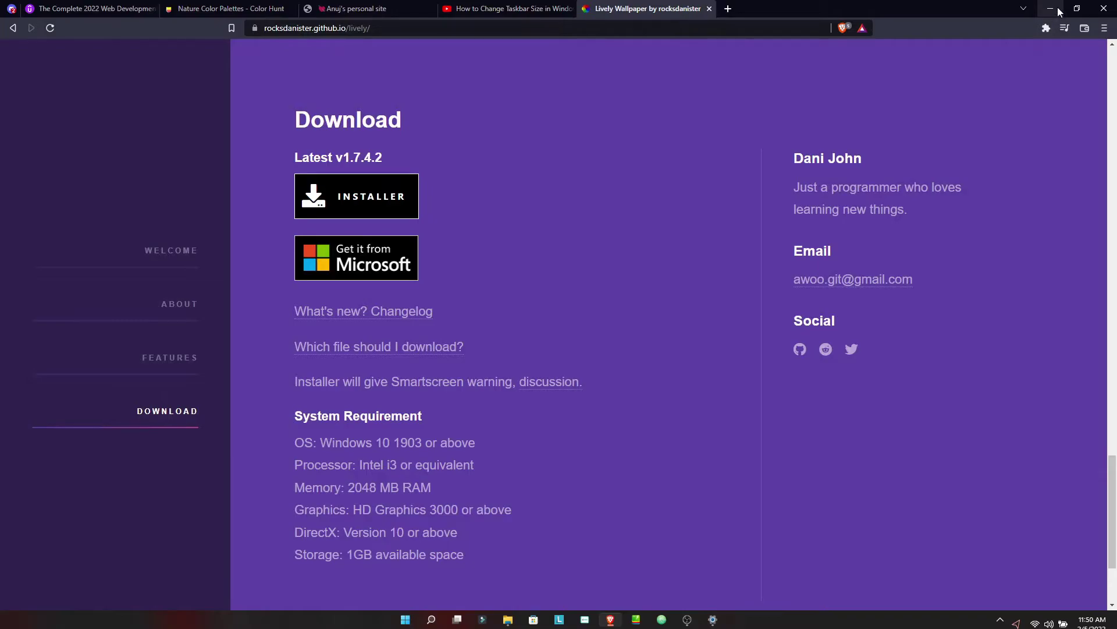
Step: Minimize Brave, launch Lively Wallpaper from Start search, and show the hidden tray icons
{"action": "left_click", "coordinate": [1058, 11]}
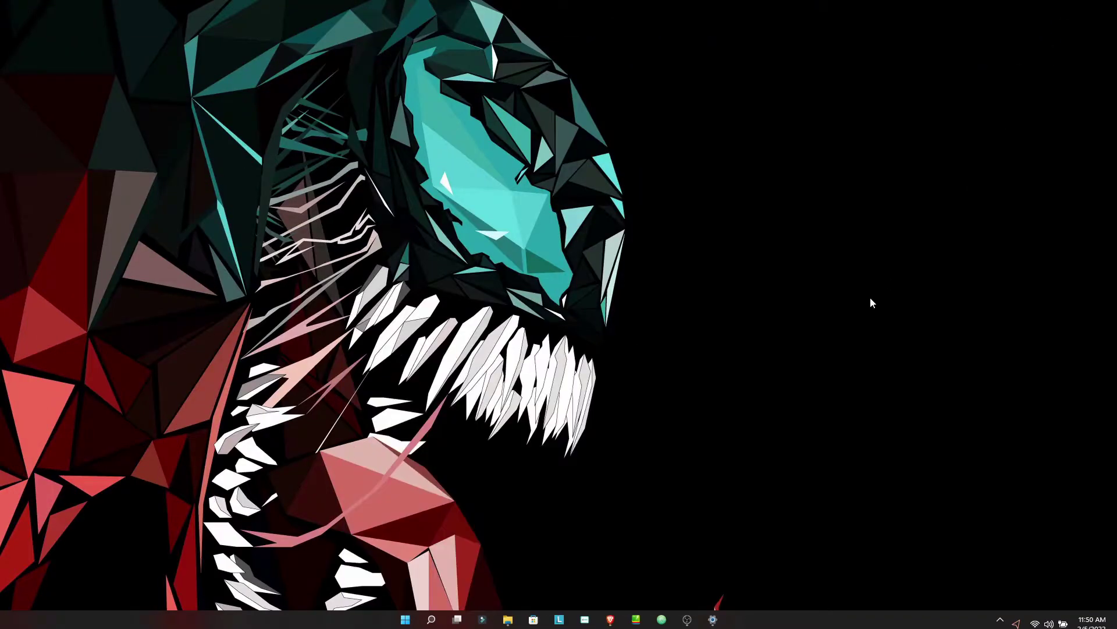
{"action": "left_click", "coordinate": [439, 620]}
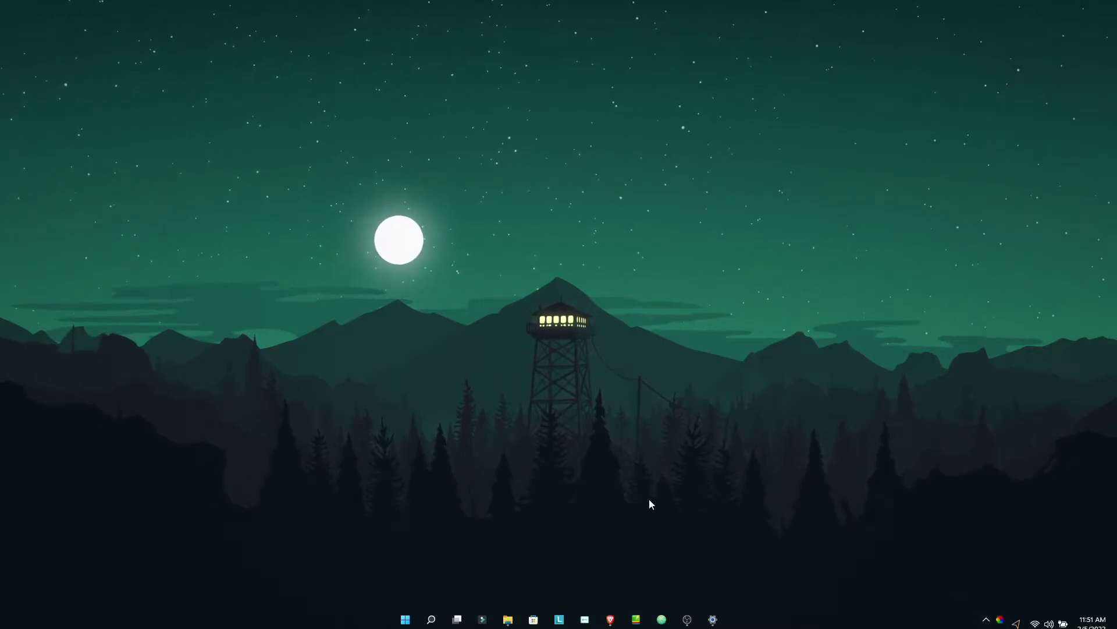
{"action": "left_click", "coordinate": [995, 621]}
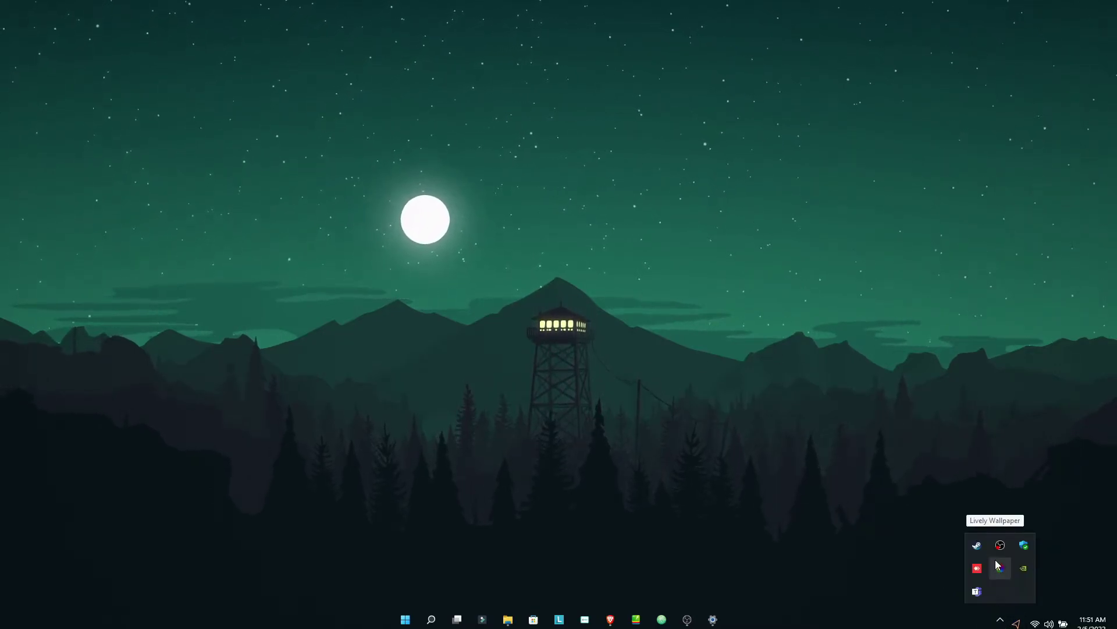
Step: Open the Lively library from the tray icon and mute the Firewatch Day_Night Animation wallpaper
{"action": "right_click", "coordinate": [1001, 570]}
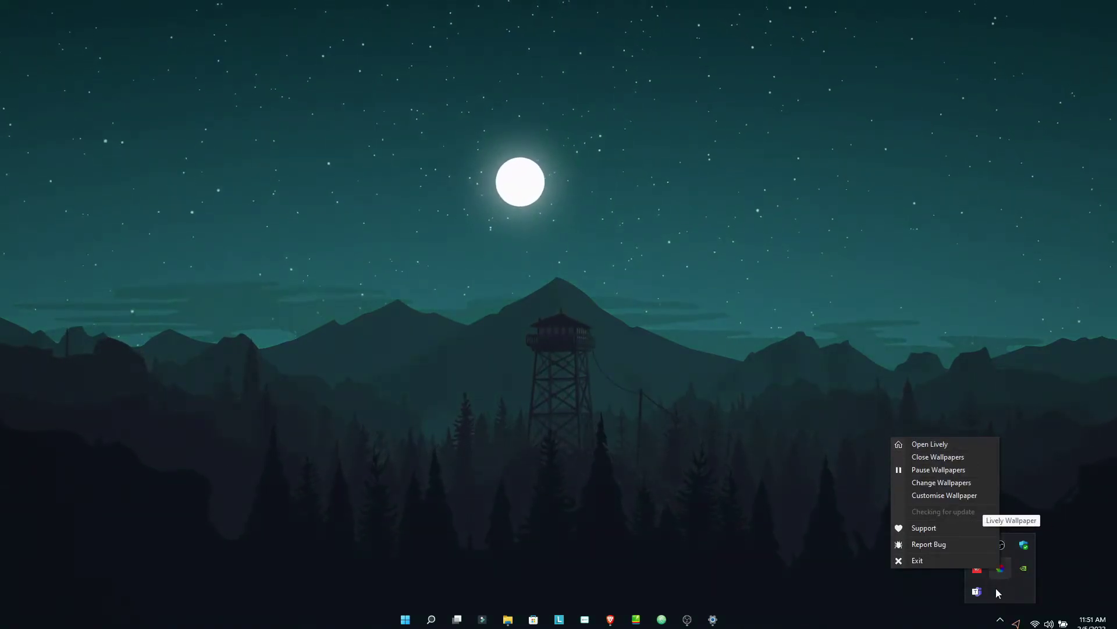
{"action": "left_click", "coordinate": [950, 447]}
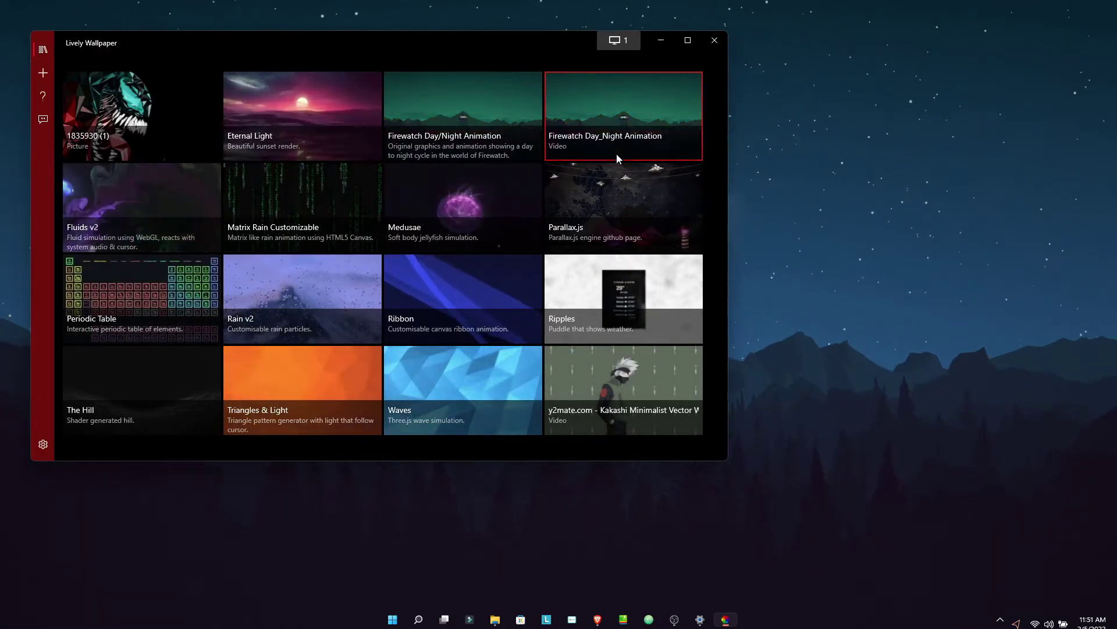
{"action": "right_click", "coordinate": [623, 124]}
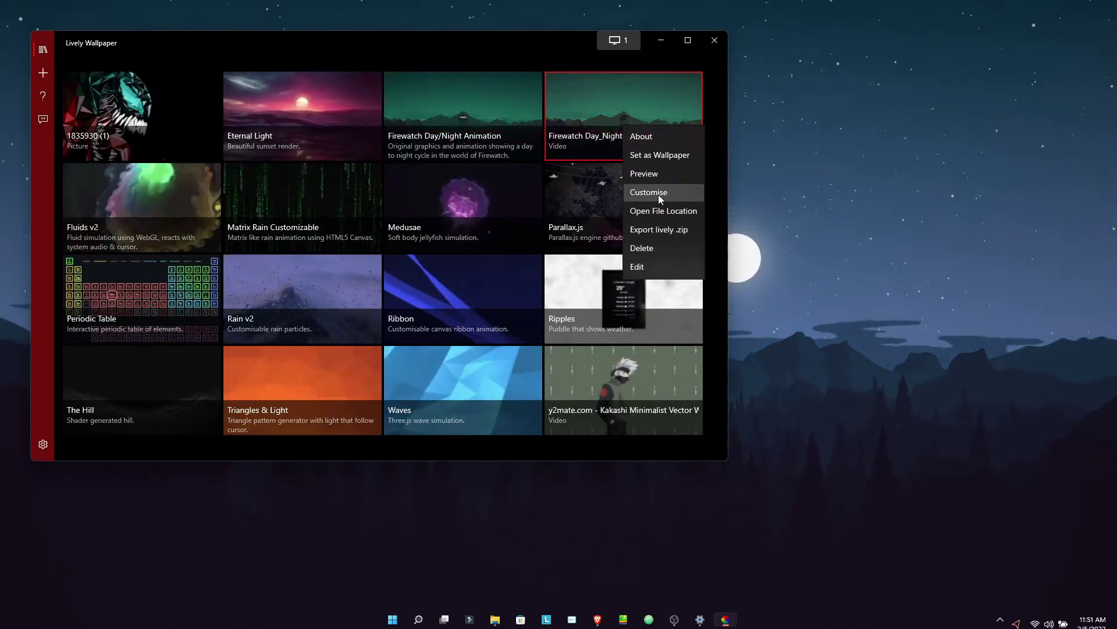
{"action": "left_click", "coordinate": [660, 196]}
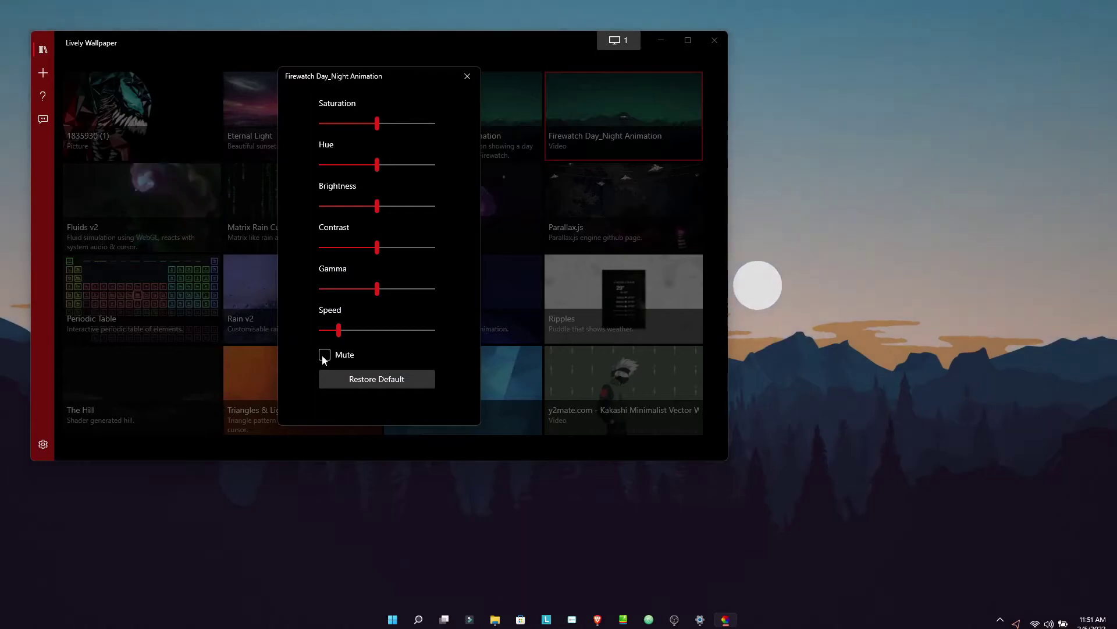
{"action": "left_click", "coordinate": [323, 357]}
{"action": "left_click", "coordinate": [467, 77]}
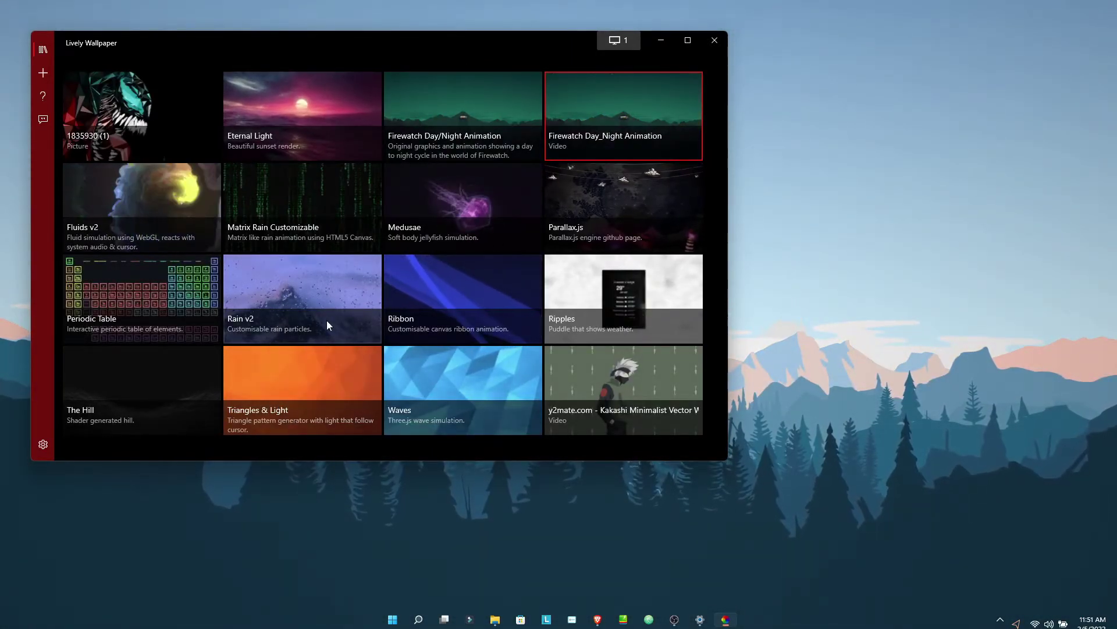
Step: In Lively's Performance settings, set fullscreen and focused application playback to Pause
{"action": "left_click", "coordinate": [41, 441]}
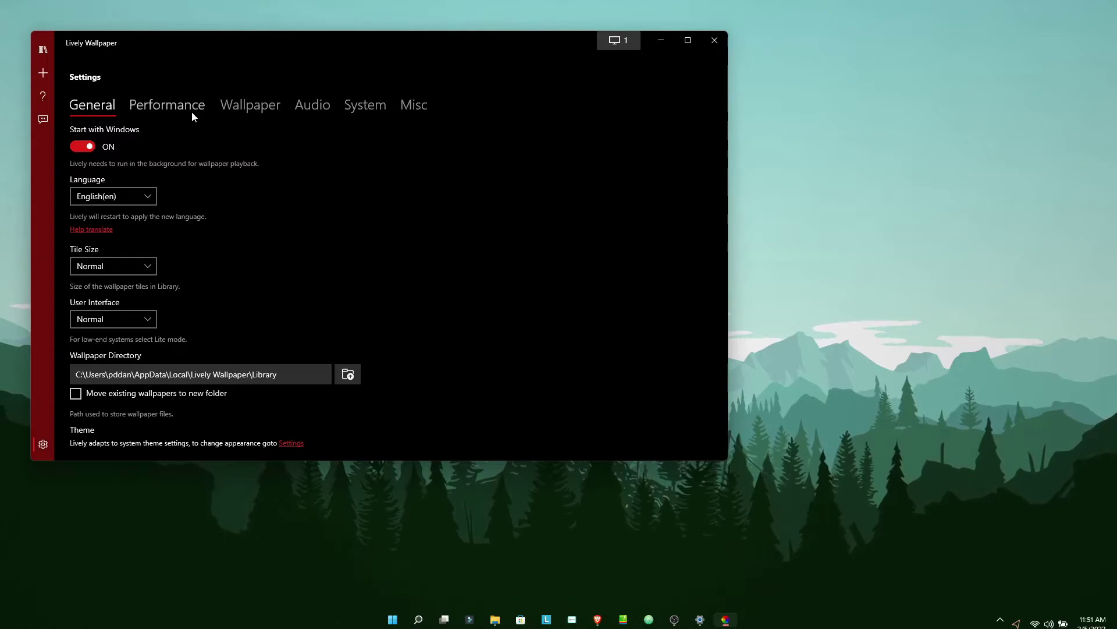
{"action": "left_click", "coordinate": [367, 107]}
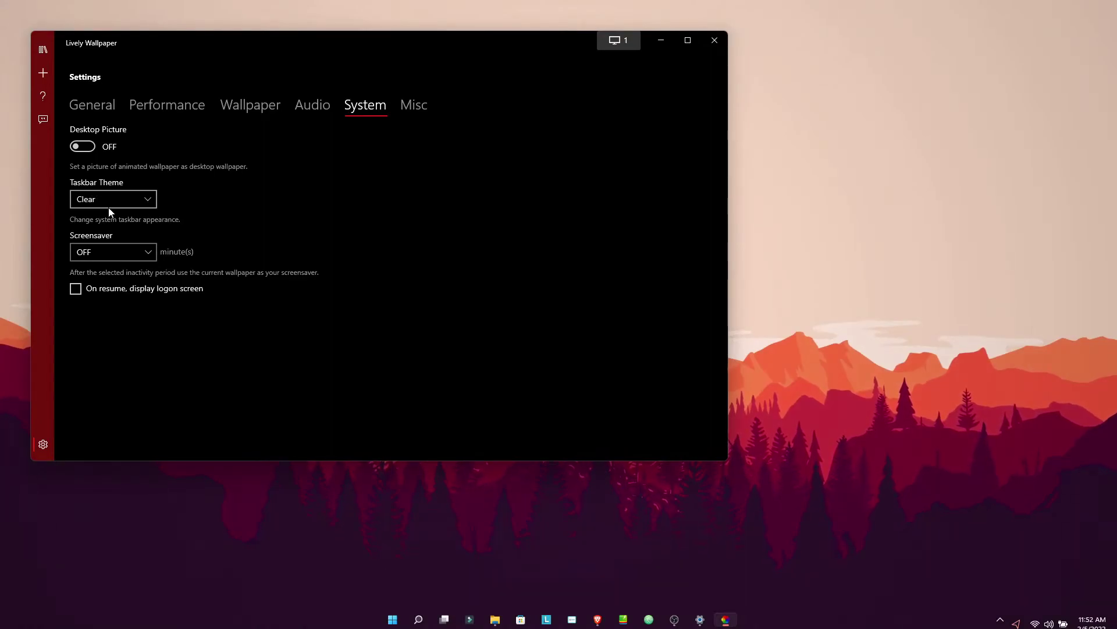
{"action": "left_click", "coordinate": [94, 106]}
{"action": "left_click", "coordinate": [165, 107]}
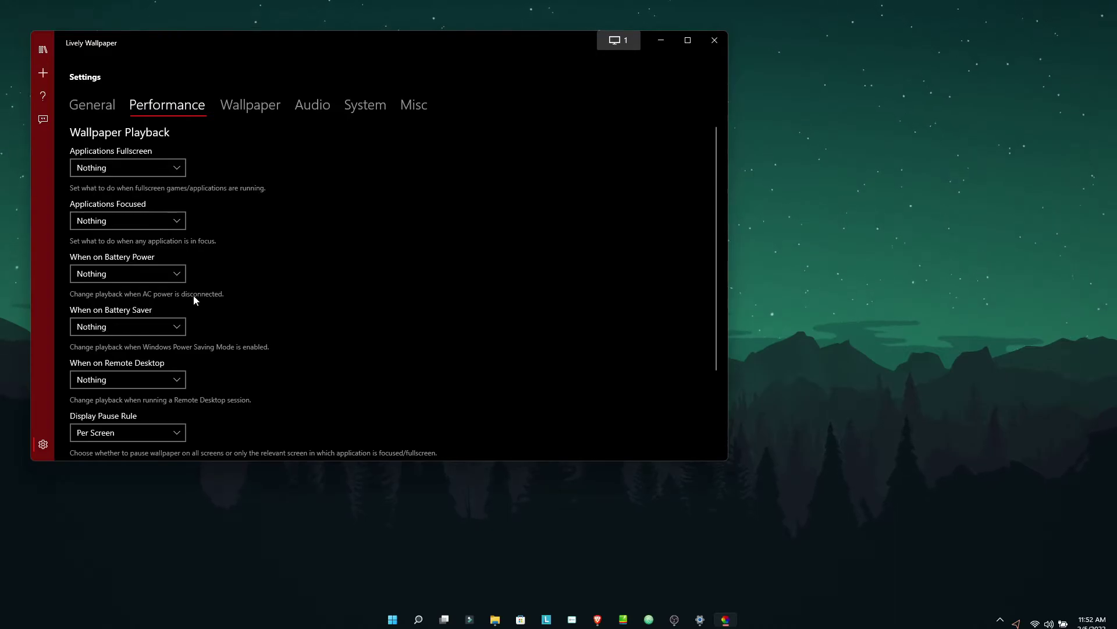
{"action": "left_click", "coordinate": [173, 172]}
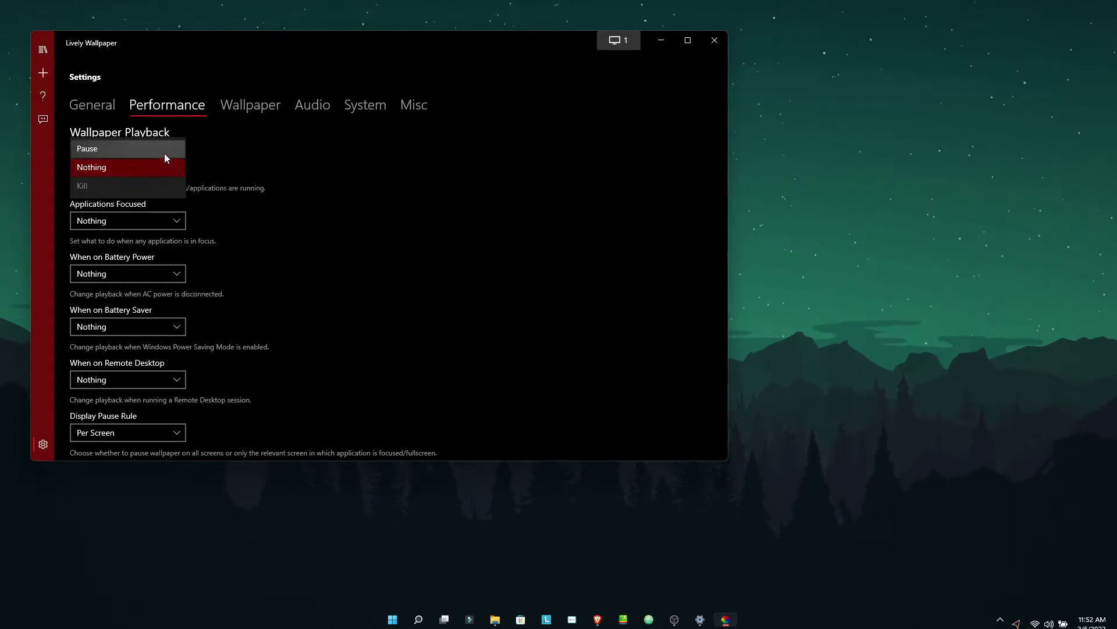
{"action": "left_click", "coordinate": [165, 152]}
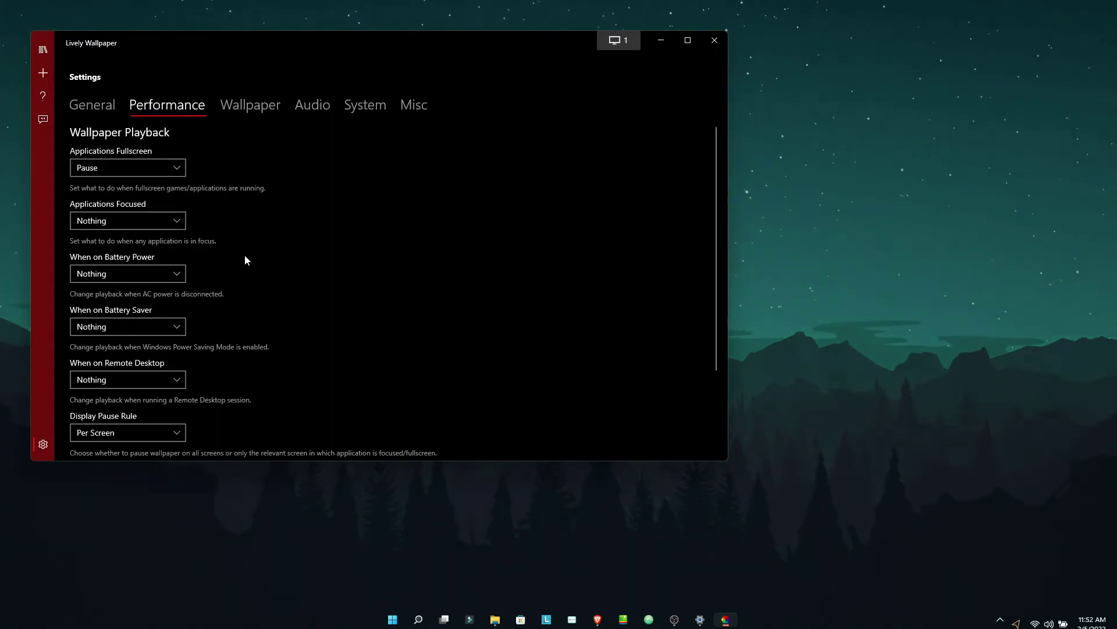
{"action": "left_click", "coordinate": [139, 221]}
{"action": "left_click", "coordinate": [110, 200]}
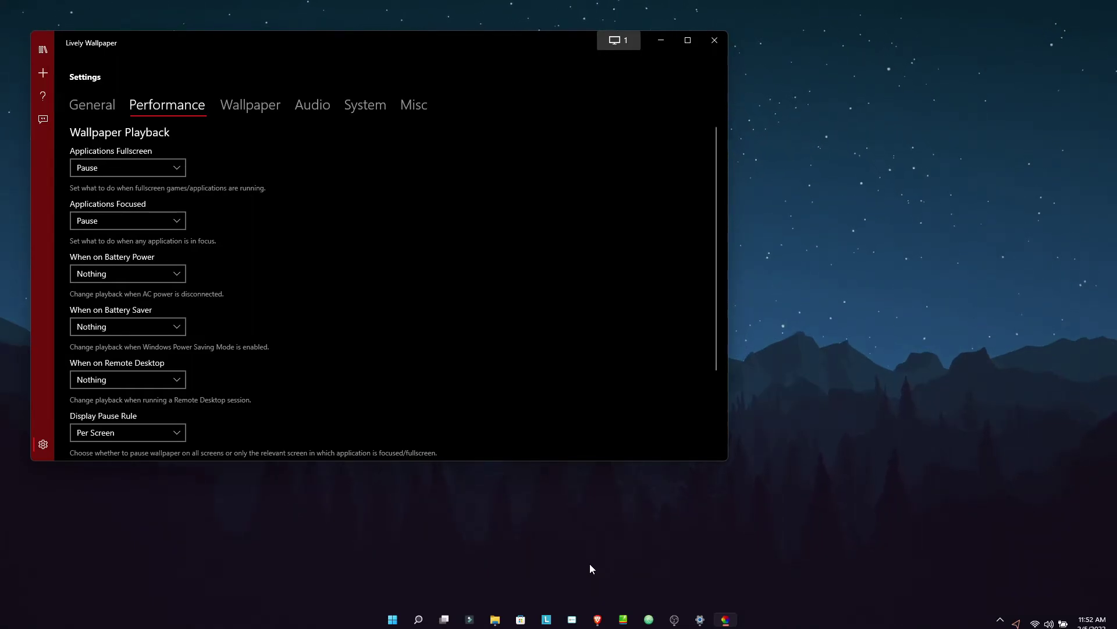
Step: Set both battery power and battery saver playback to Pause
{"action": "left_click", "coordinate": [148, 280]}
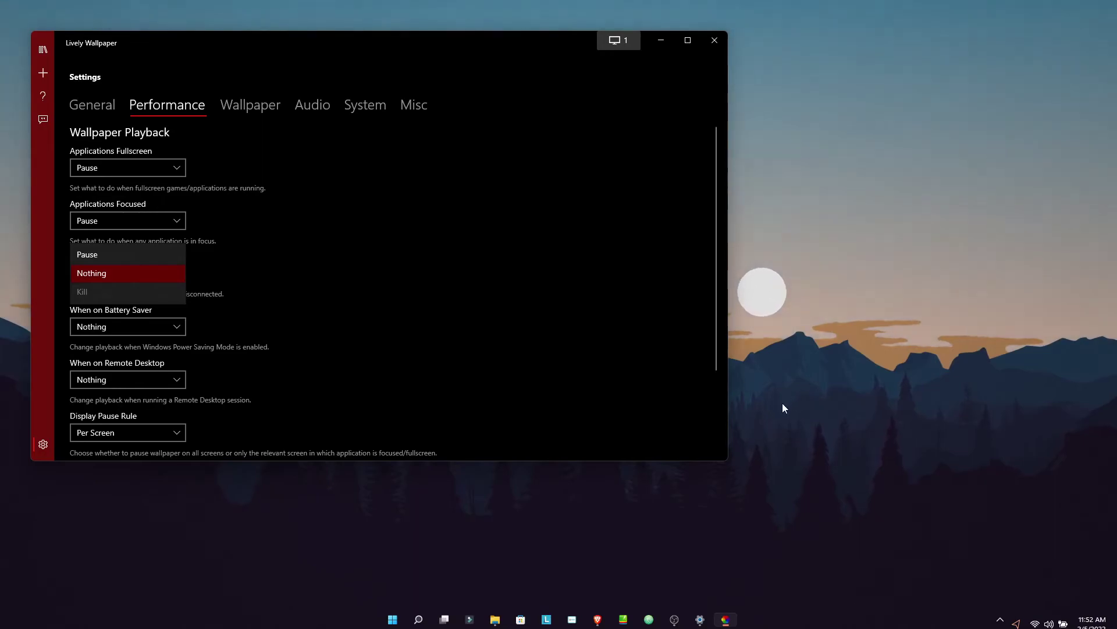
{"action": "left_click", "coordinate": [104, 260]}
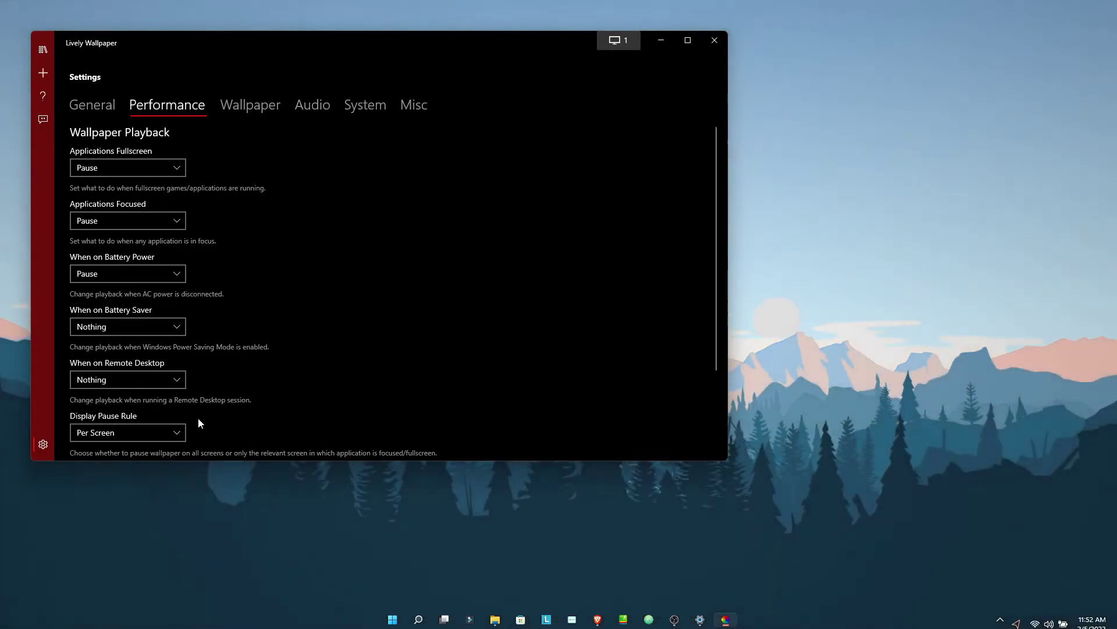
{"action": "left_click", "coordinate": [128, 323]}
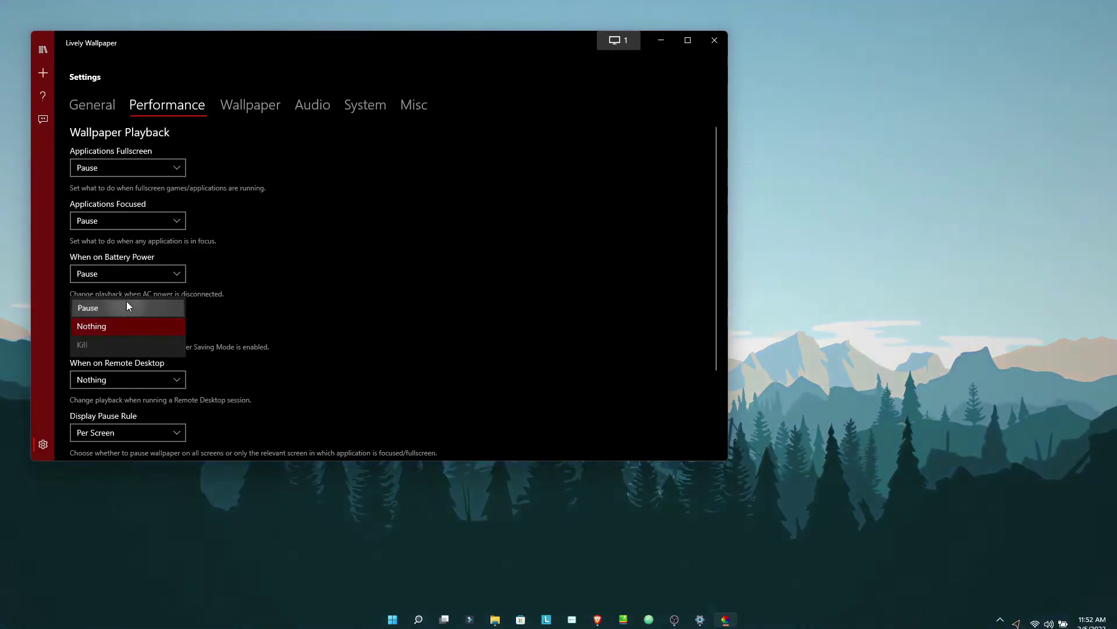
{"action": "left_click", "coordinate": [127, 302]}
{"action": "scroll", "coordinate": [198, 397], "scroll_direction": "down", "scroll_amount": 1}
{"action": "scroll", "coordinate": [198, 396], "scroll_direction": "down", "scroll_amount": 3}
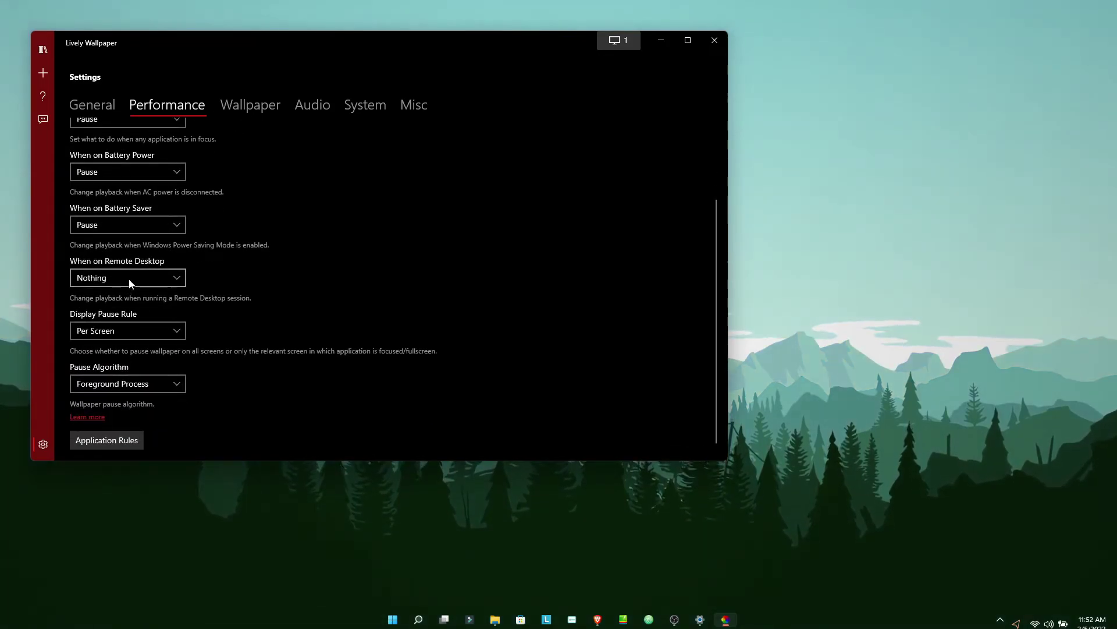
{"action": "scroll", "coordinate": [131, 373], "scroll_direction": "up", "scroll_amount": 1}
{"action": "scroll", "coordinate": [131, 373], "scroll_direction": "down", "scroll_amount": 1}
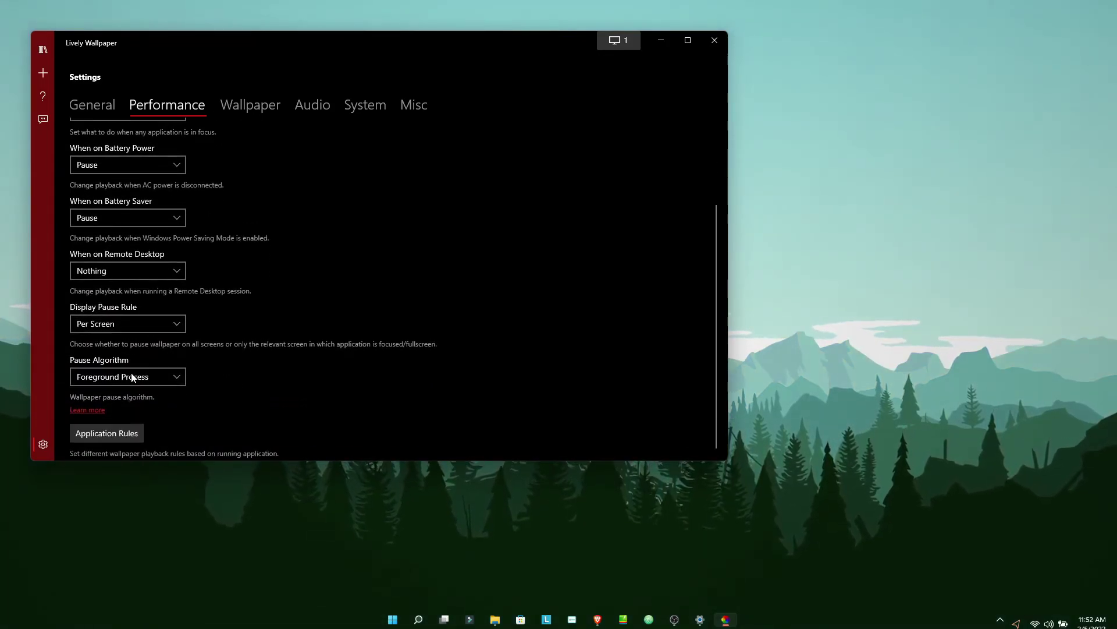
{"action": "scroll", "coordinate": [101, 278], "scroll_direction": "up", "scroll_amount": 4}
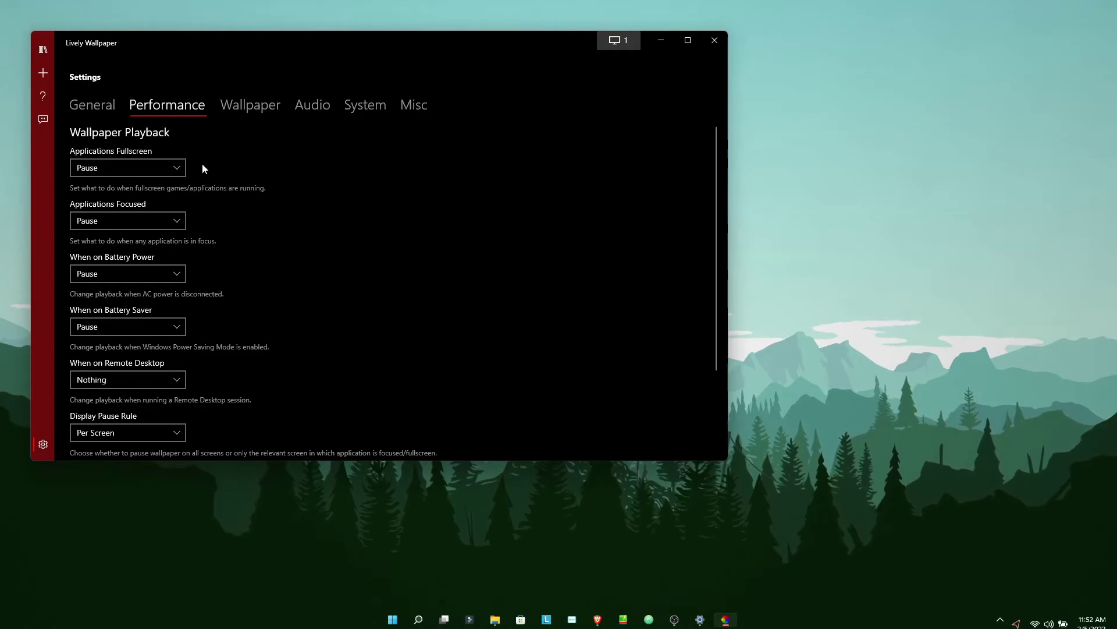
Step: Look through the Audio, System and Misc settings sections
{"action": "left_click", "coordinate": [317, 110]}
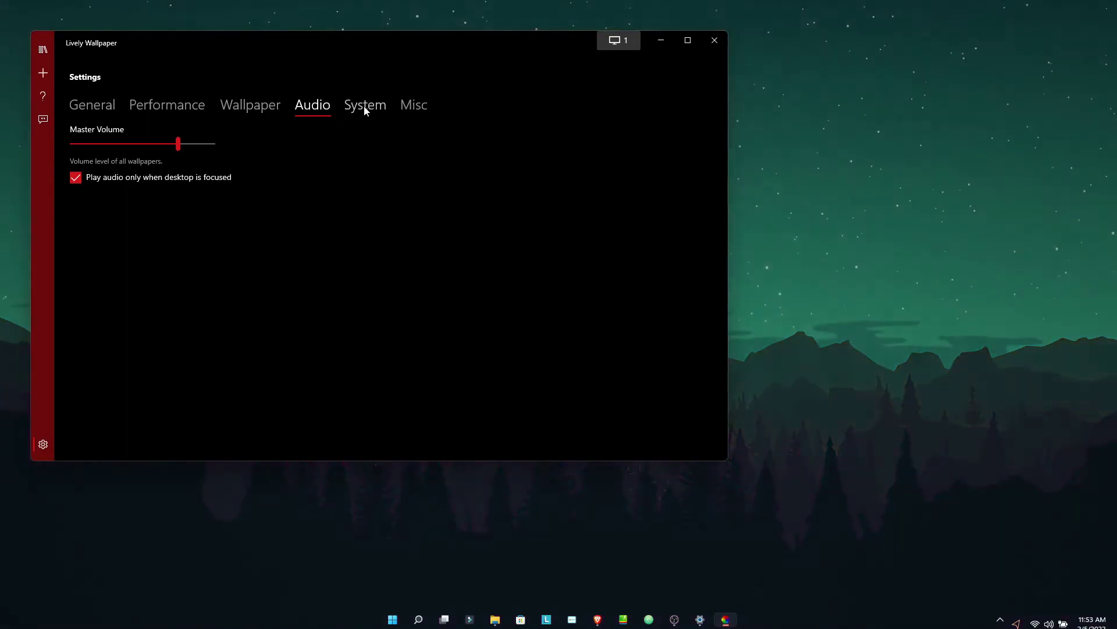
{"action": "left_click", "coordinate": [367, 110]}
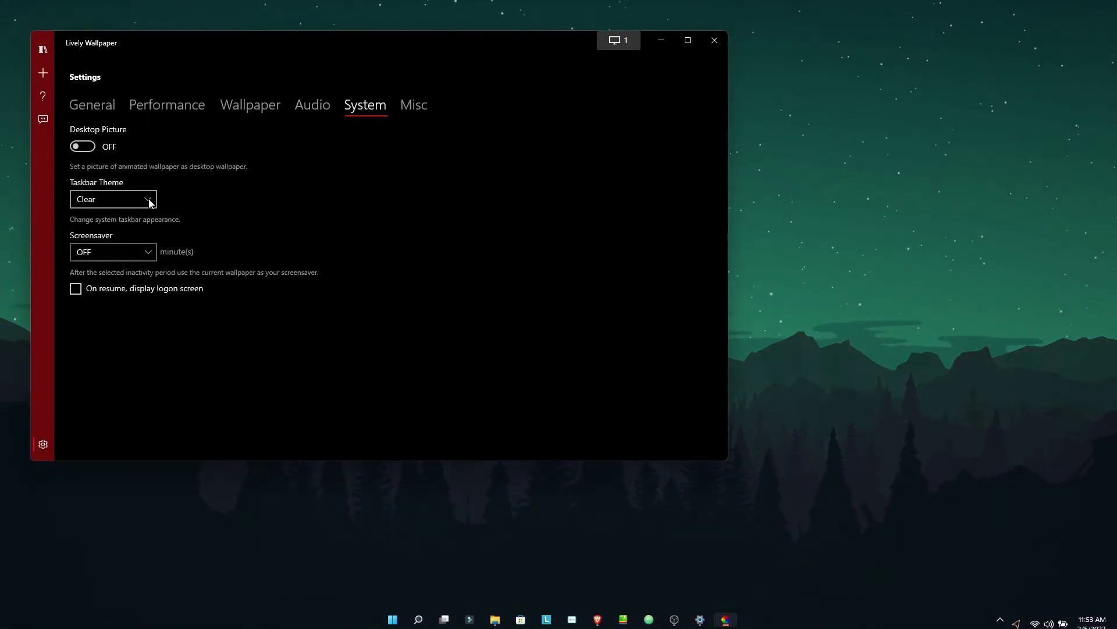
{"action": "left_click", "coordinate": [425, 104]}
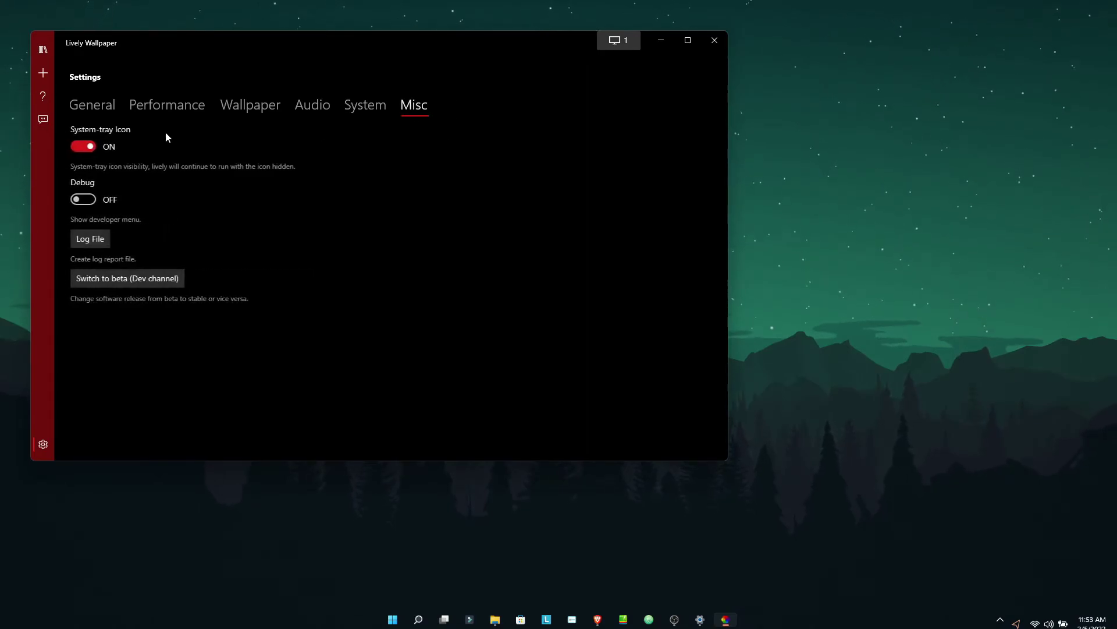
Step: Try Medusae and Eternal Light, restore Firewatch Day_Night Animation, then open Add Wallpaper
{"action": "left_click", "coordinate": [45, 50]}
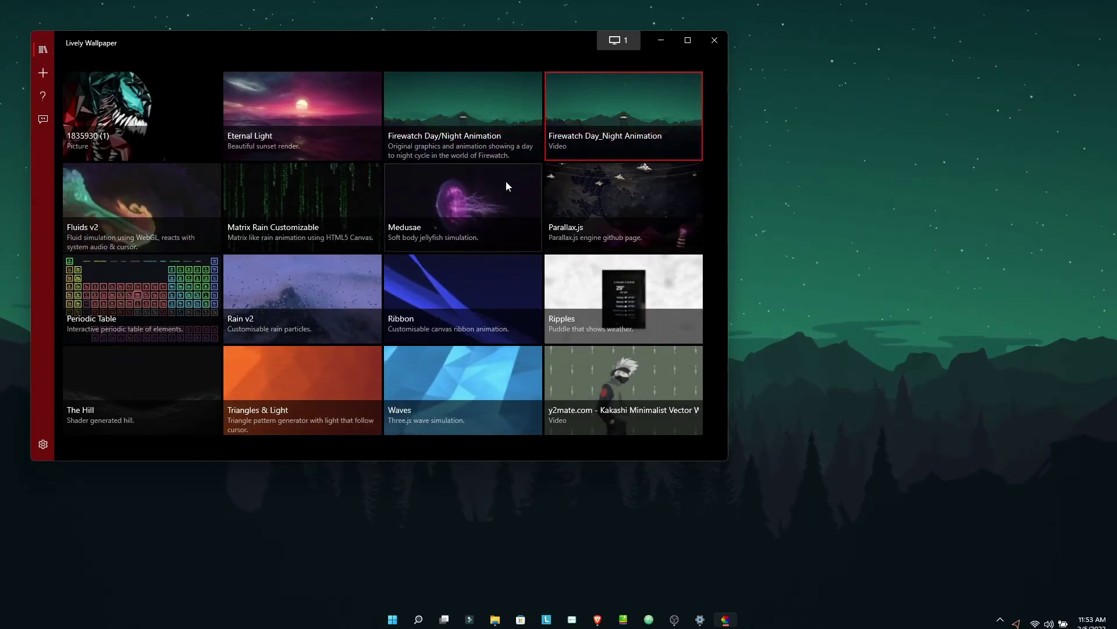
{"action": "left_click", "coordinate": [470, 195]}
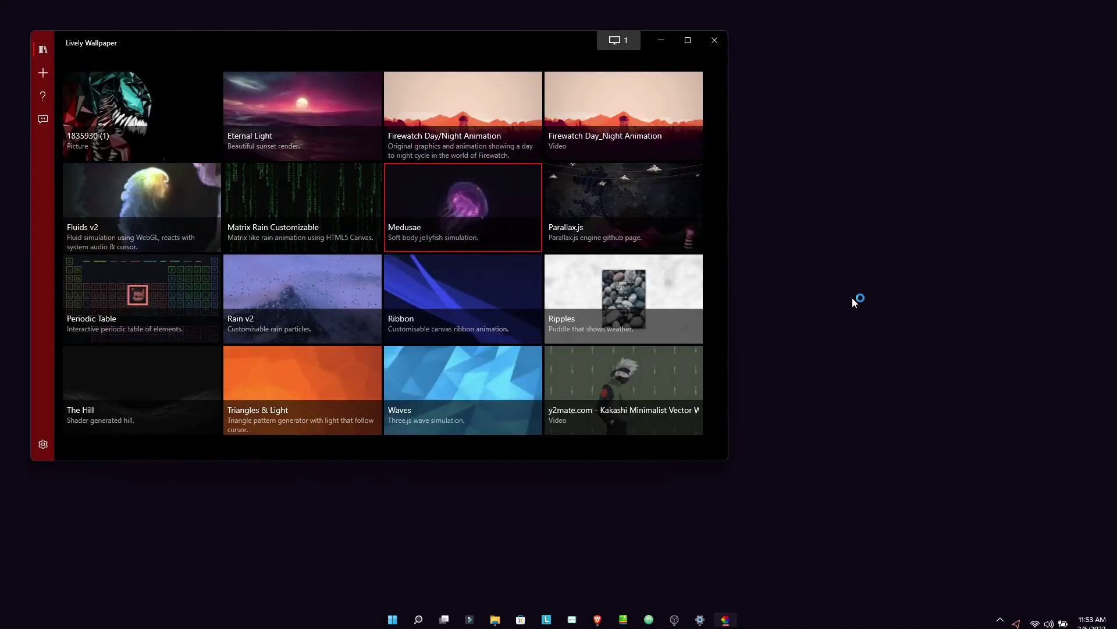
{"action": "left_click_drag", "start_coordinate": [391, 36], "coordinate": [491, 88]}
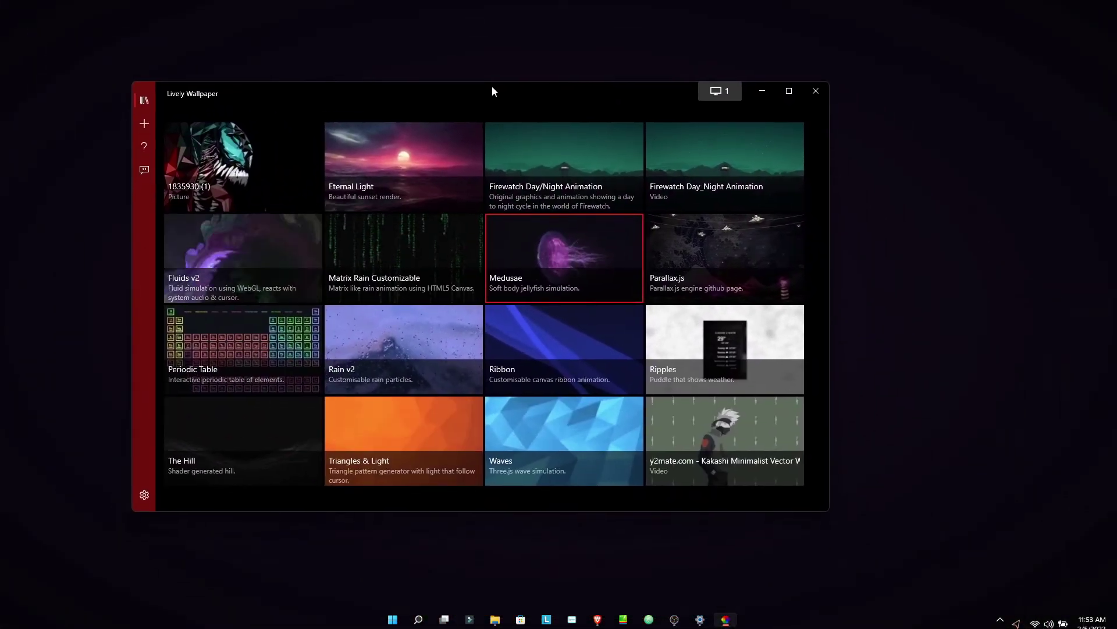
{"action": "left_click", "coordinate": [452, 160]}
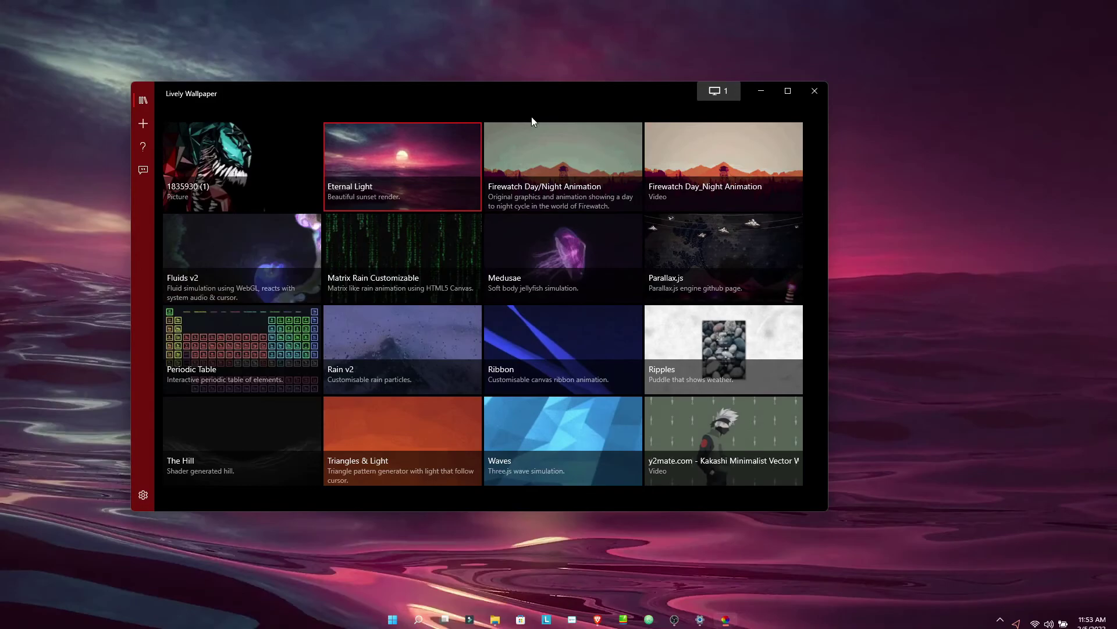
{"action": "left_click", "coordinate": [728, 169]}
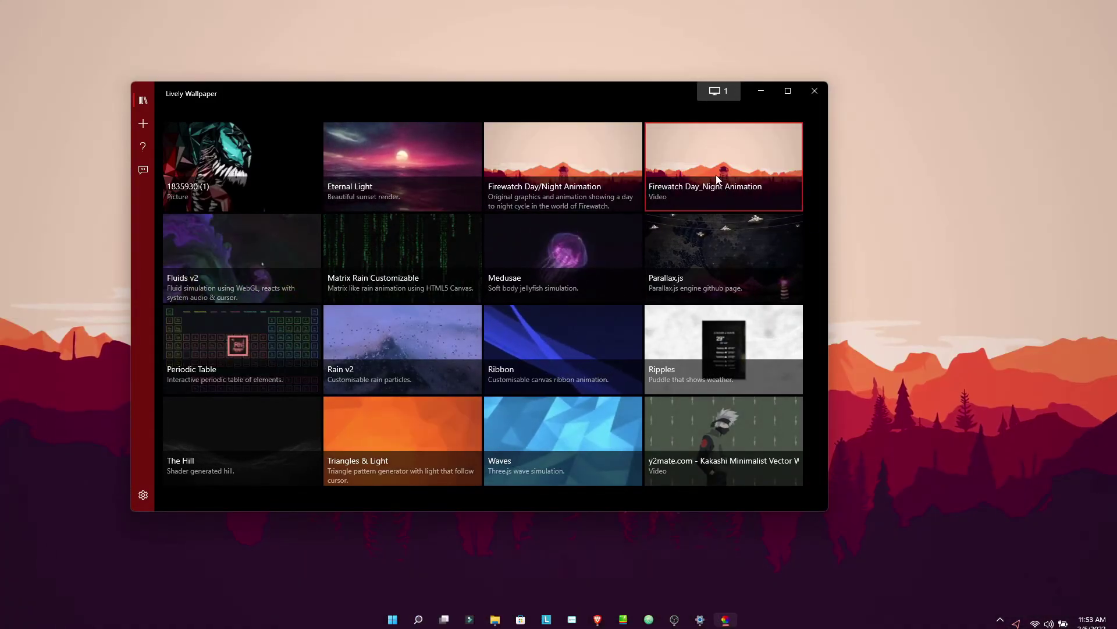
{"action": "left_click", "coordinate": [143, 124]}
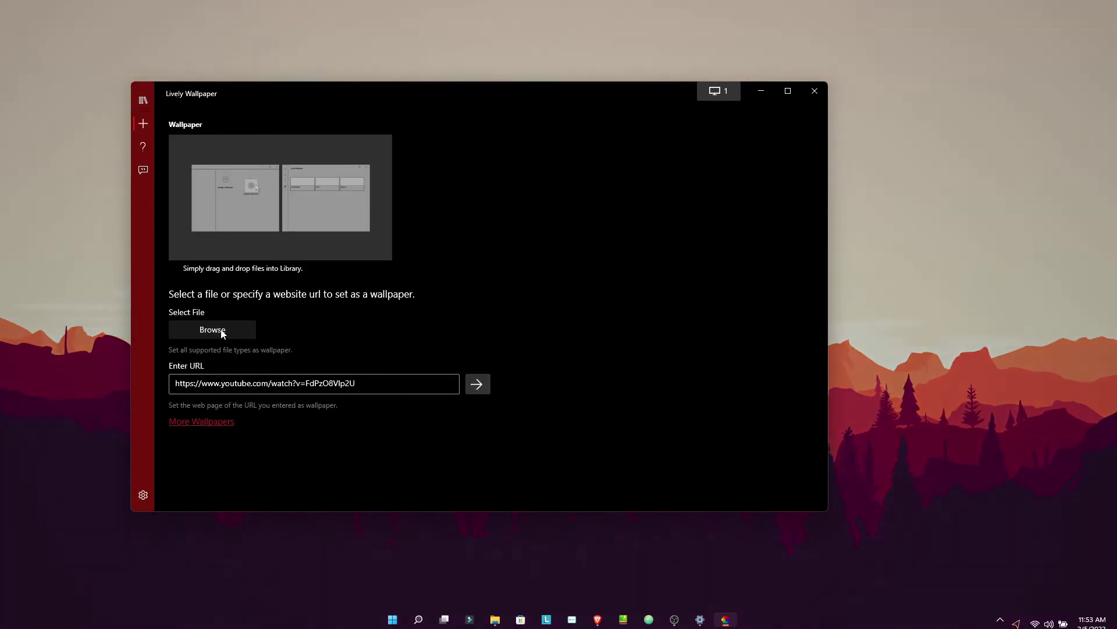
Step: Open the Browse file picker, close it without choosing a file, and return to the Library
{"action": "left_click", "coordinate": [221, 330]}
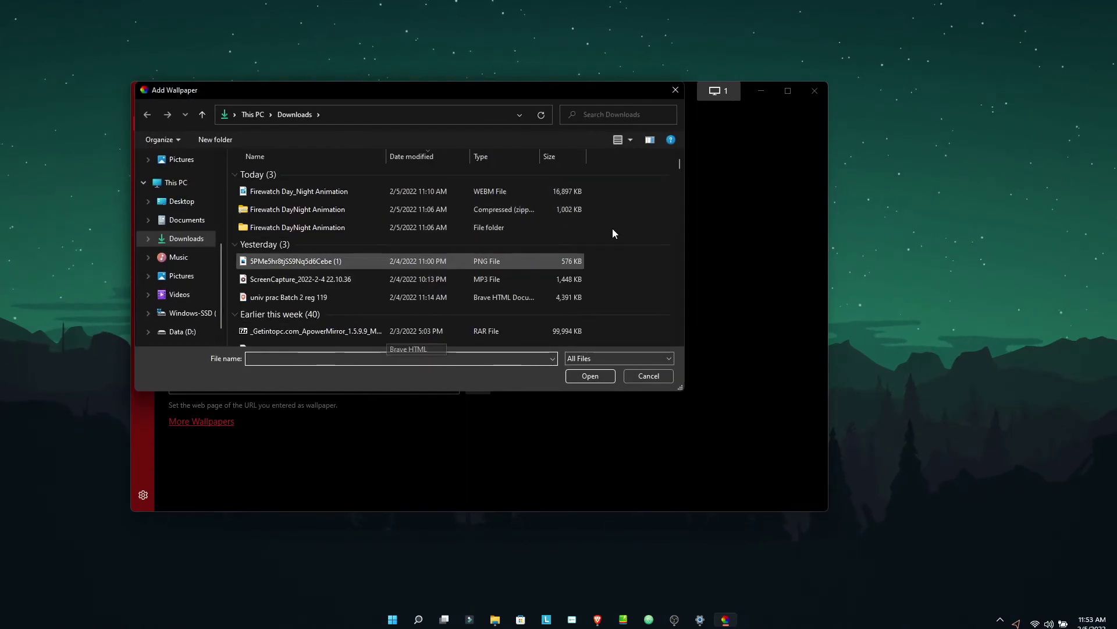
{"action": "left_click", "coordinate": [677, 92]}
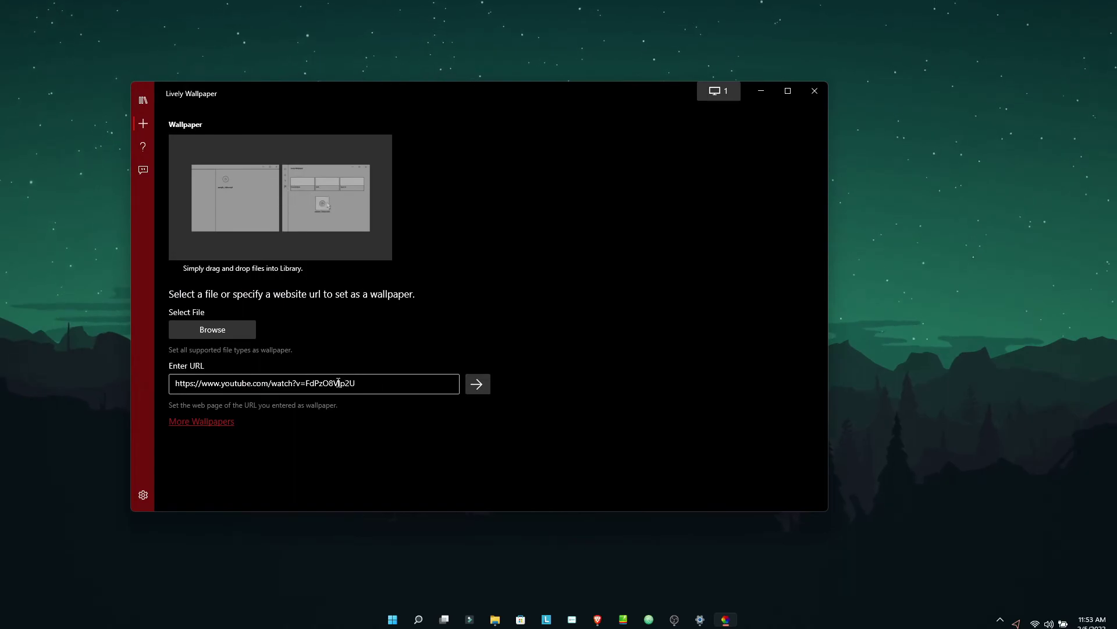
{"action": "left_click", "coordinate": [150, 100]}
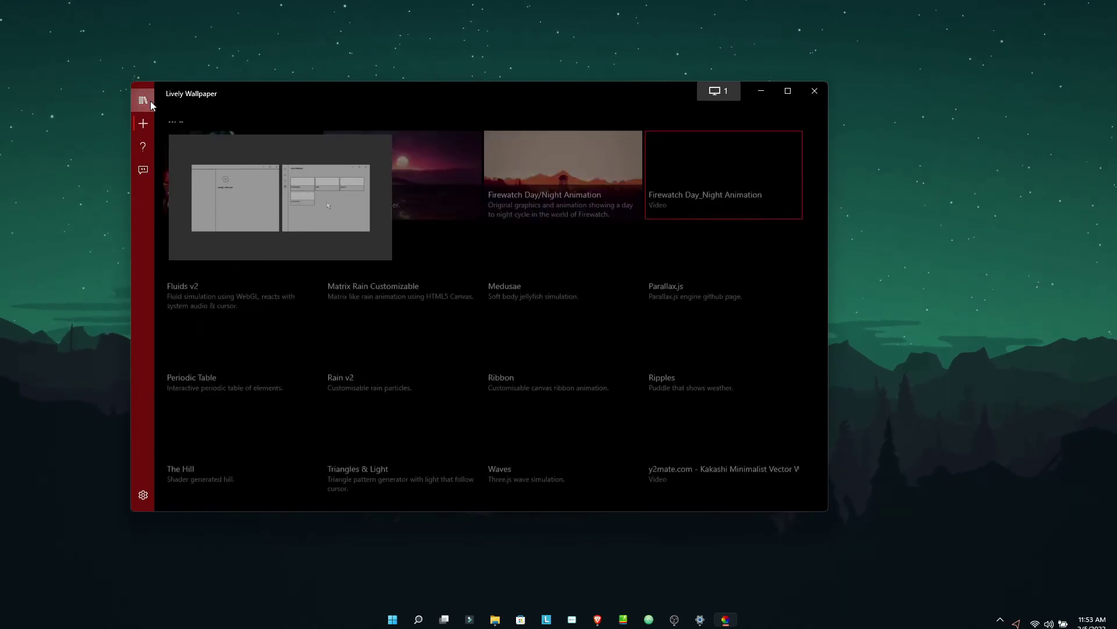
Step: Minimize and restore Lively, then reopen its Performance settings to check the Pause options
{"action": "left_click", "coordinate": [757, 90]}
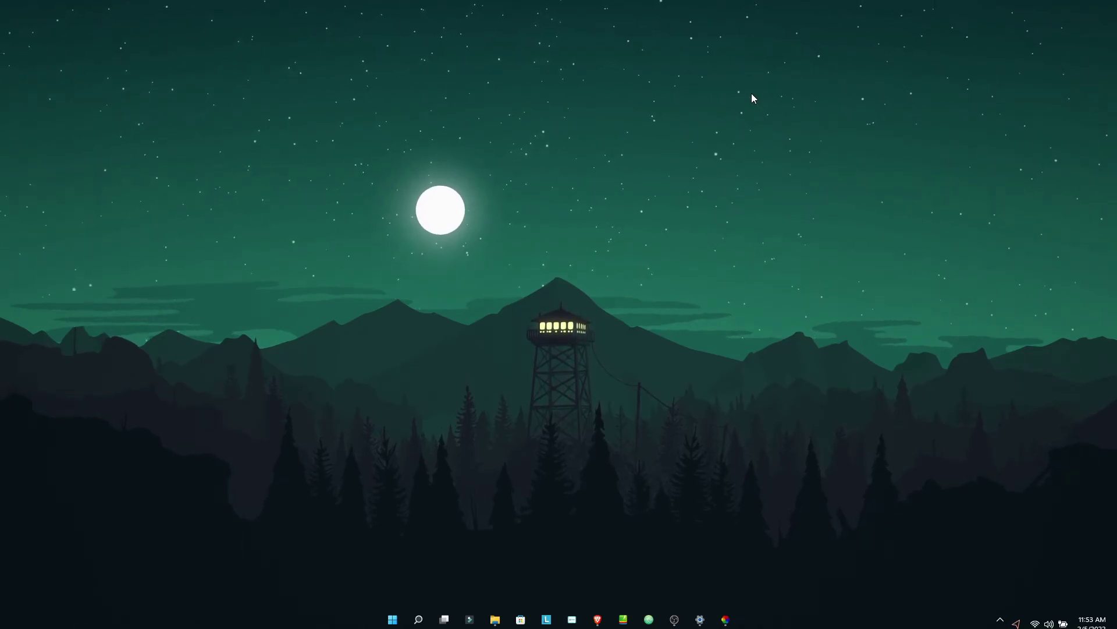
{"action": "left_click", "coordinate": [728, 621]}
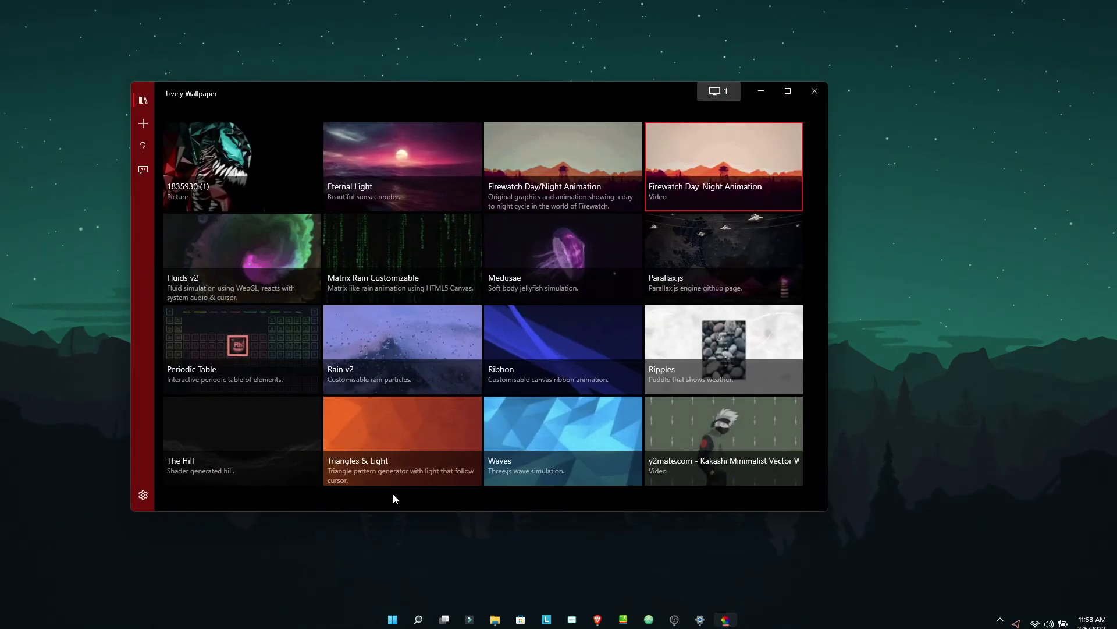
{"action": "left_click", "coordinate": [142, 496]}
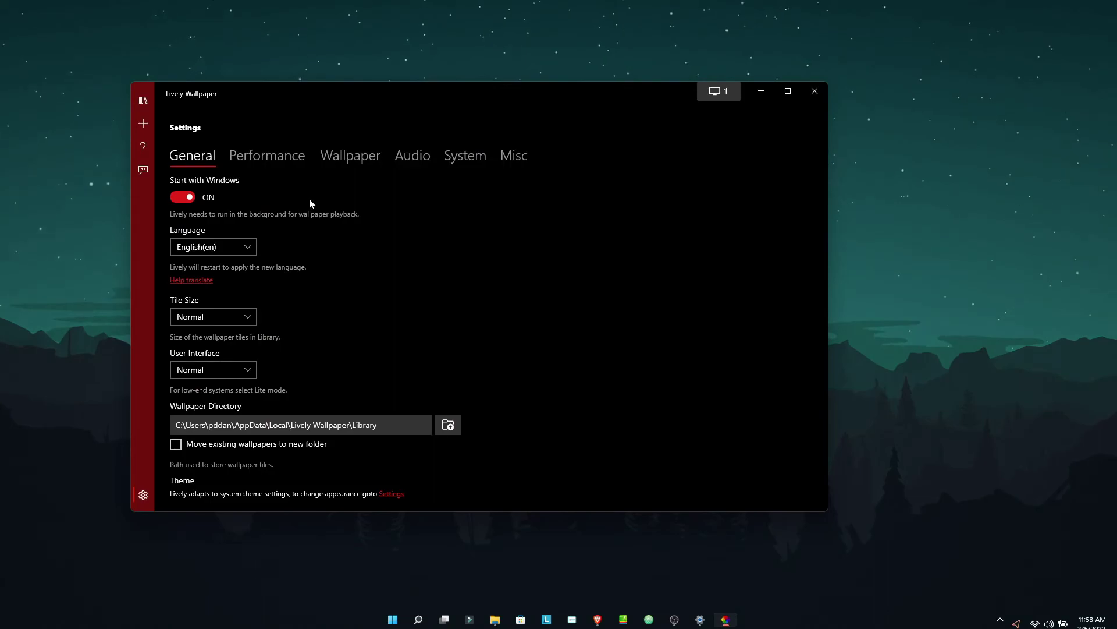
{"action": "left_click", "coordinate": [305, 155]}
{"action": "scroll", "coordinate": [262, 291], "scroll_direction": "down", "scroll_amount": 3}
{"action": "scroll", "coordinate": [230, 372], "scroll_direction": "up", "scroll_amount": 3}
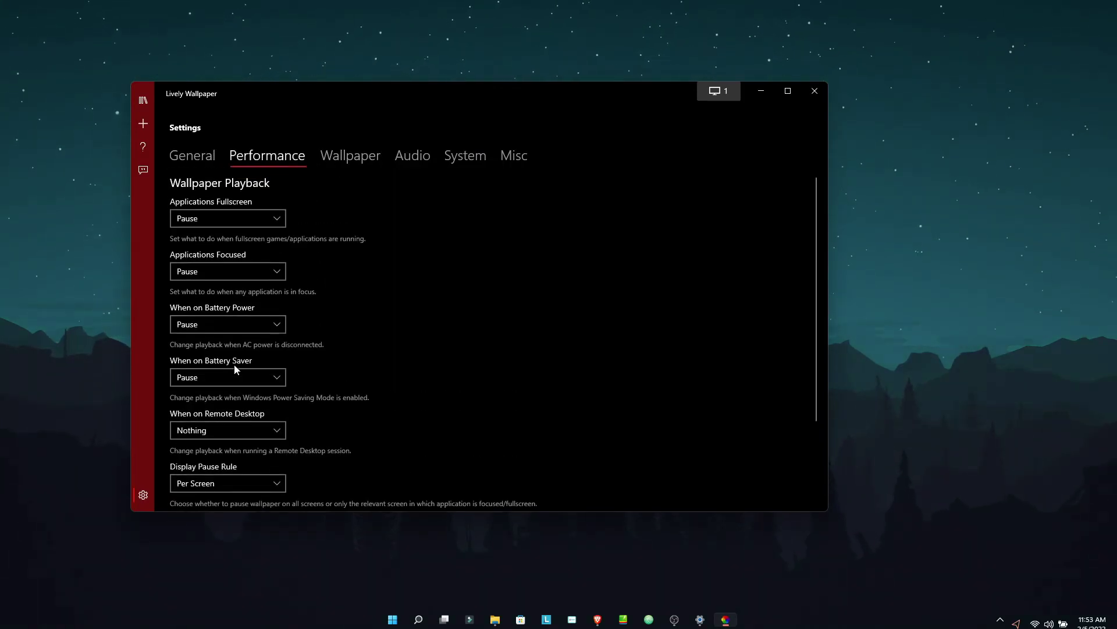
Step: Bring up the Lively download page in Brave, then minimize the browser again
{"action": "mouse_move", "coordinate": [597, 619]}
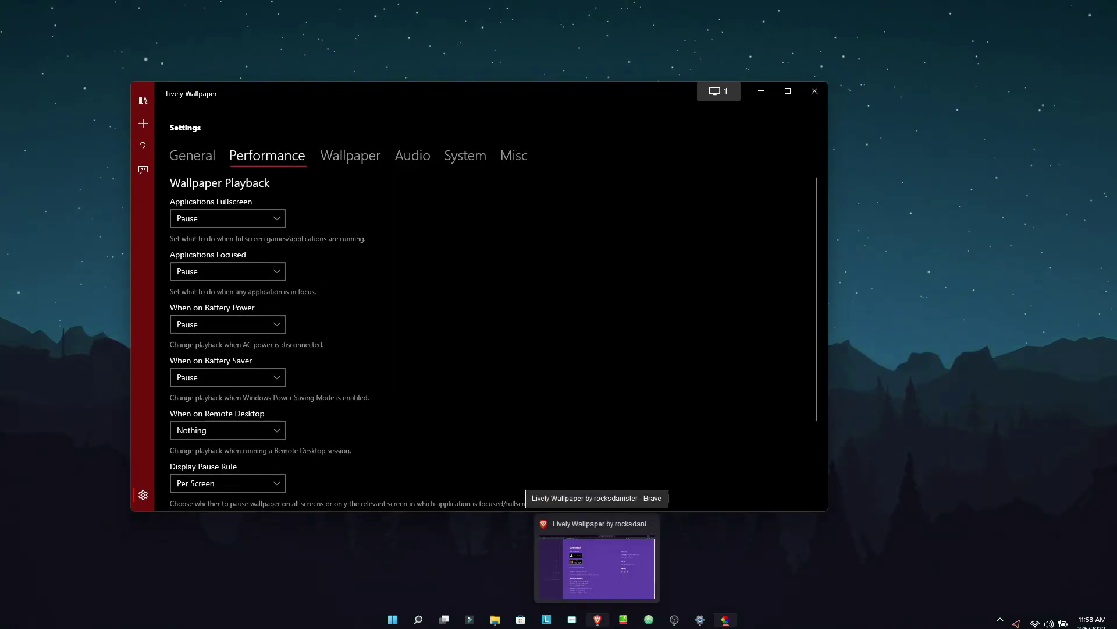
{"action": "left_click", "coordinate": [596, 562]}
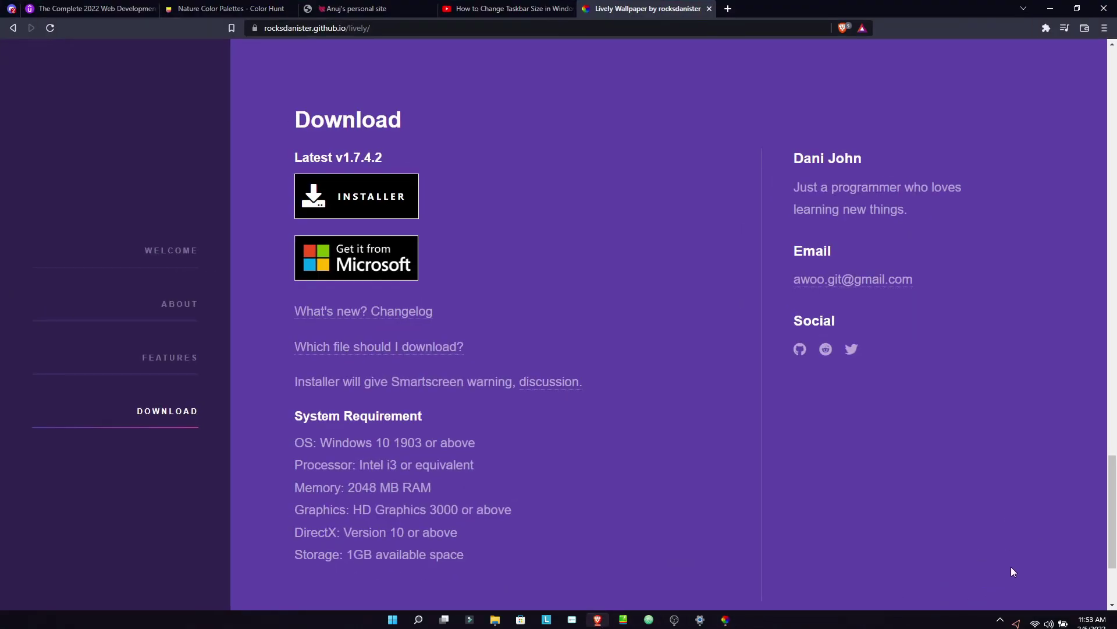
{"action": "left_click", "coordinate": [1061, 10]}
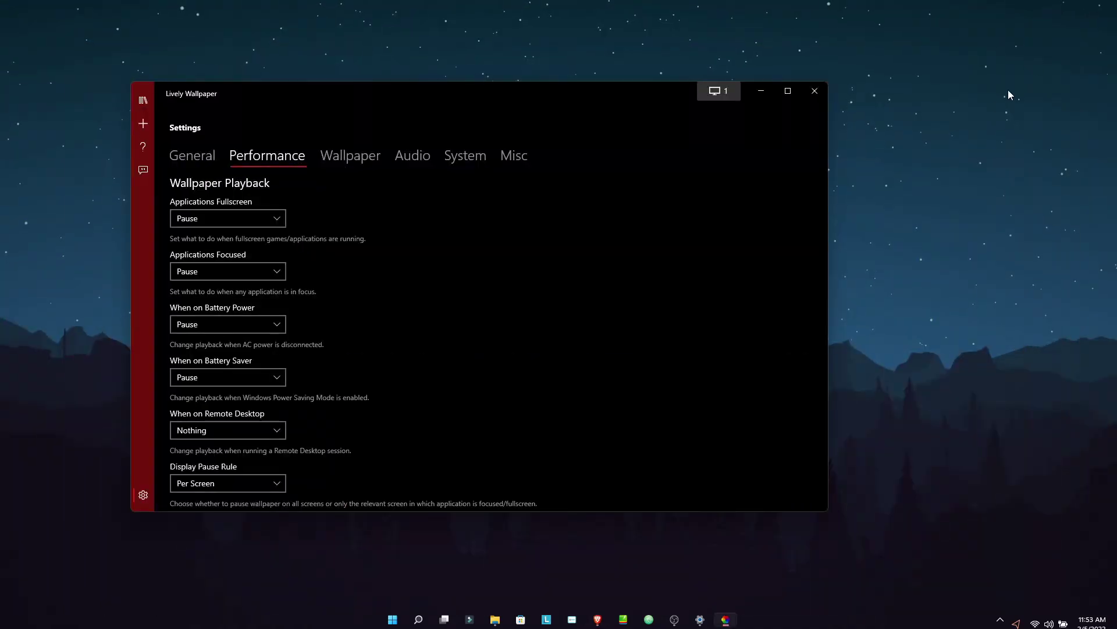